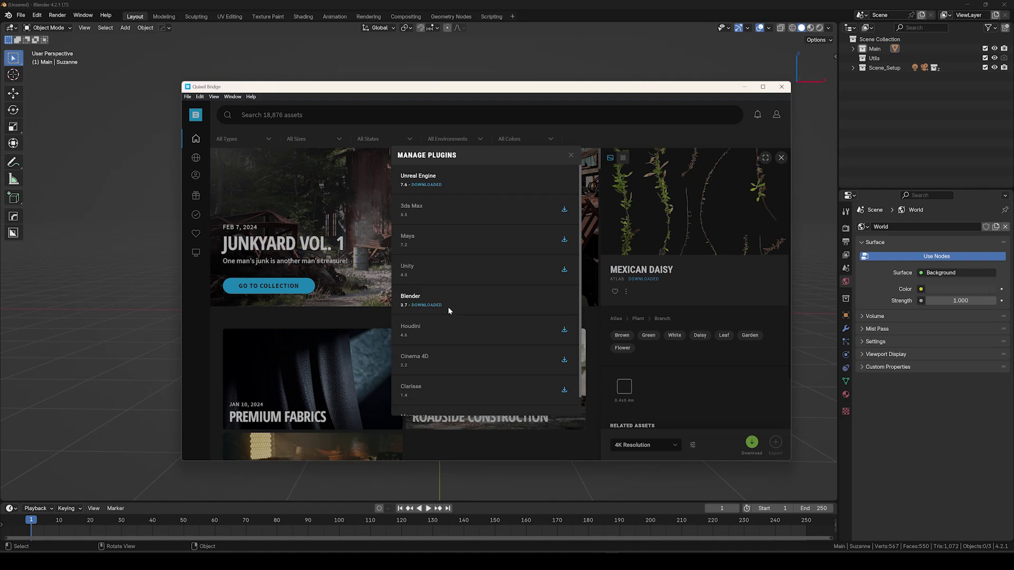
- Export the local Japanese Mossy Boulder 3D asset from Quixel Bridge to Blender
left_click(571, 156)
left_click(195, 252)
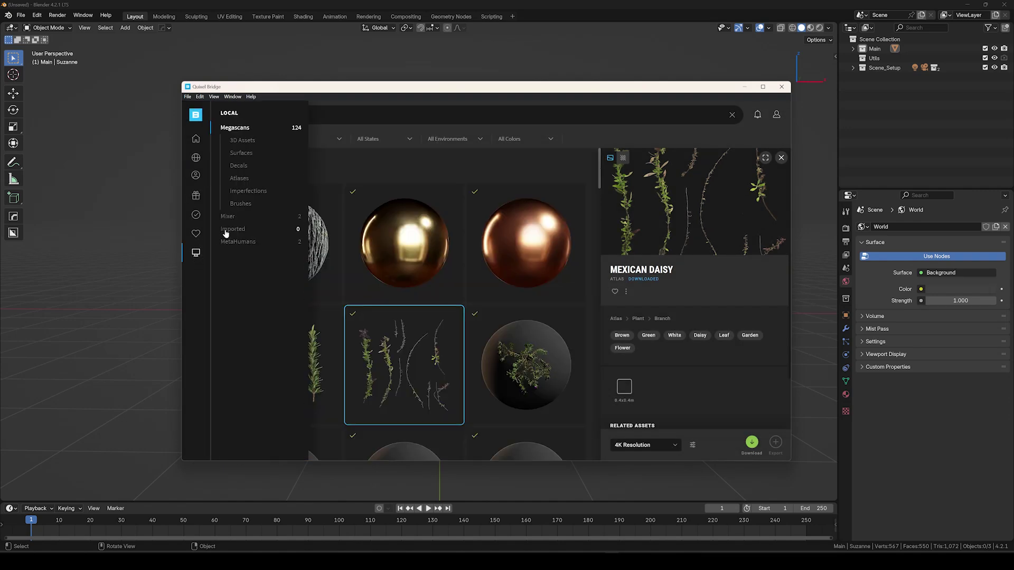
left_click(243, 141)
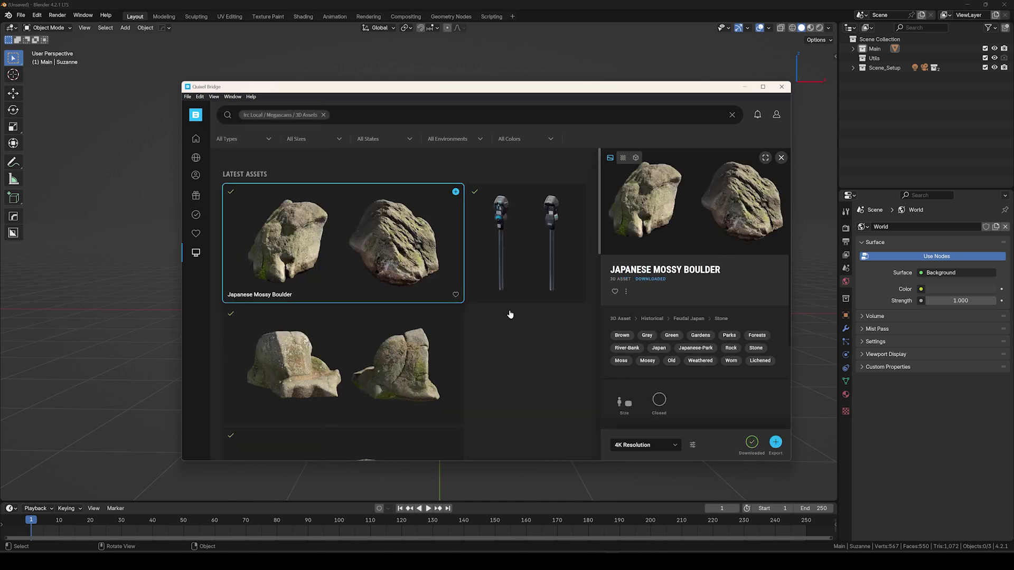
left_click(775, 442)
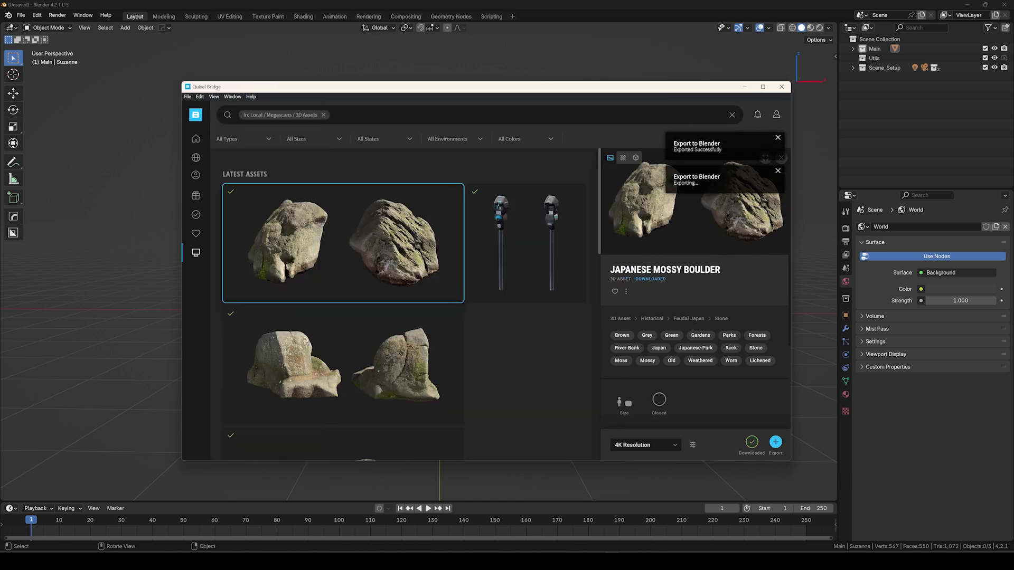
left_click(749, 71)
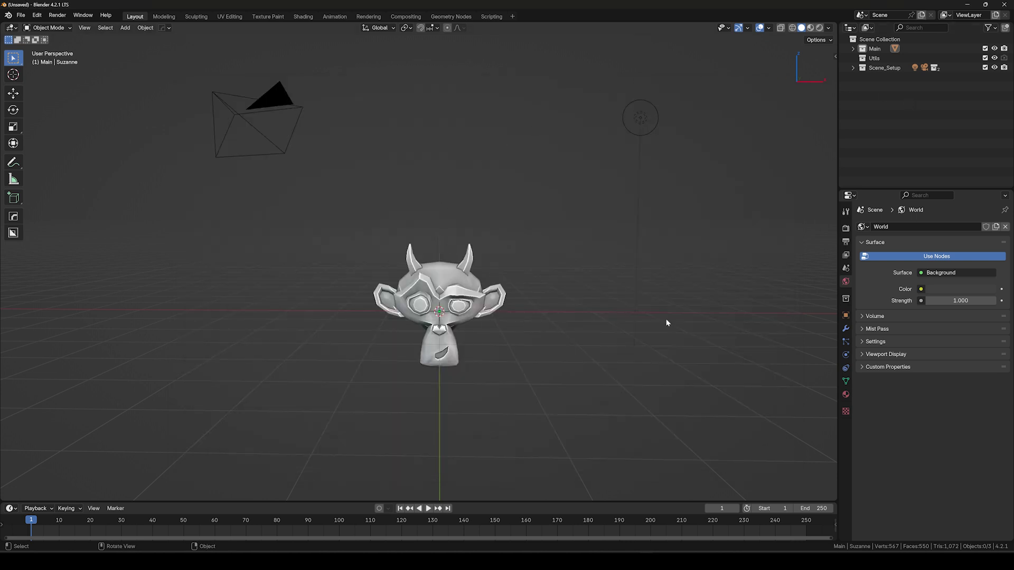
- Expand the Main collection in the Outliner to reveal Suzanne, the camera and the light
left_click(853, 48)
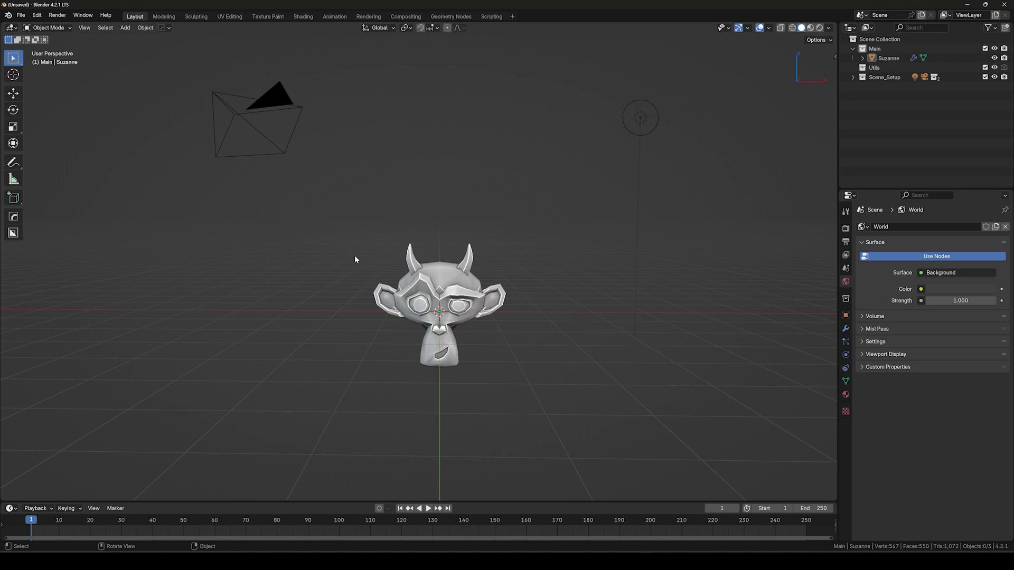
- Navigate to Megascans support\plugins\blender\3.7 in Explorer and bring up MSPlugin's context menu
left_click(21, 15)
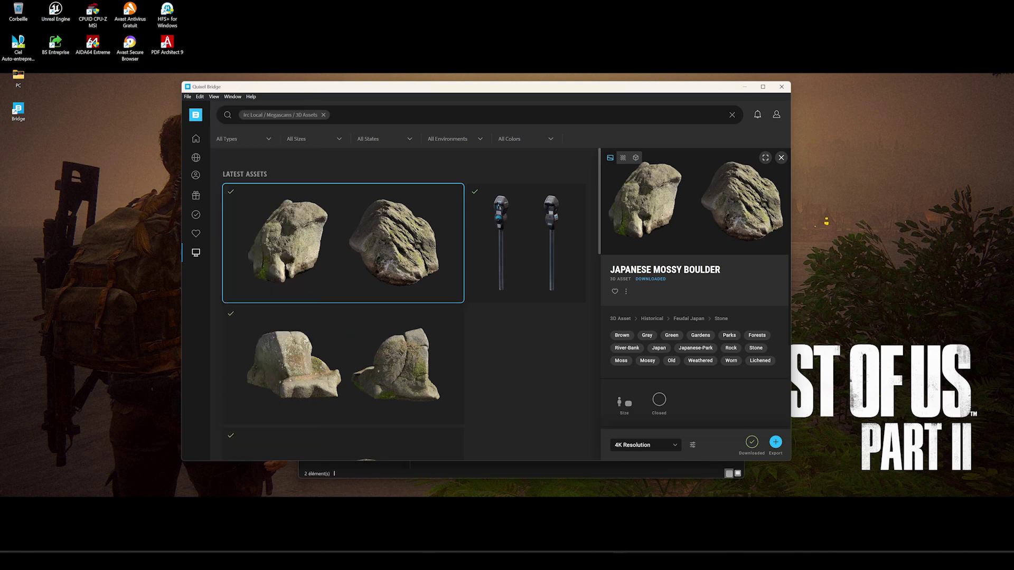
key("alt+Tab")
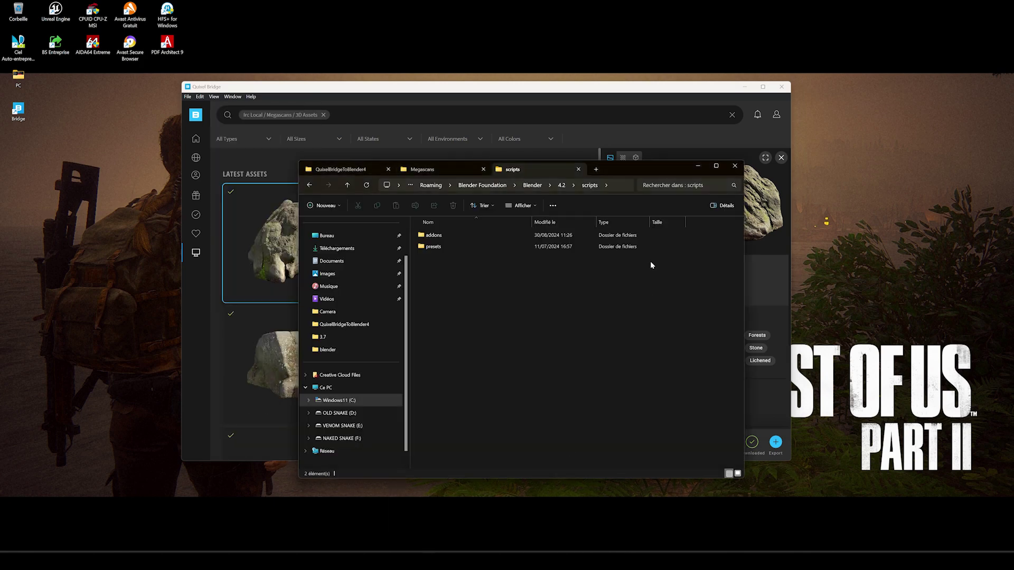
left_click(424, 169)
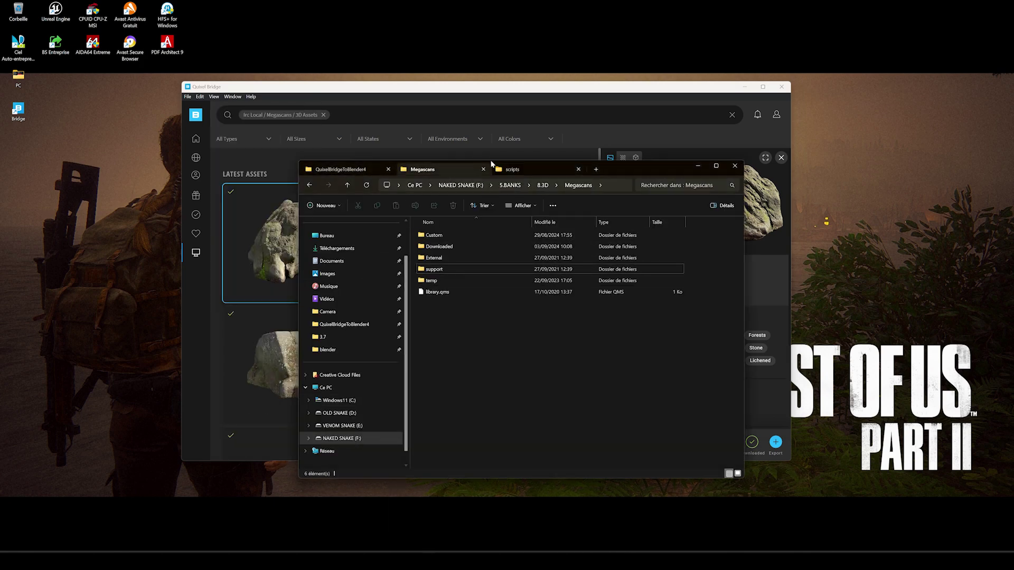
left_click(436, 272)
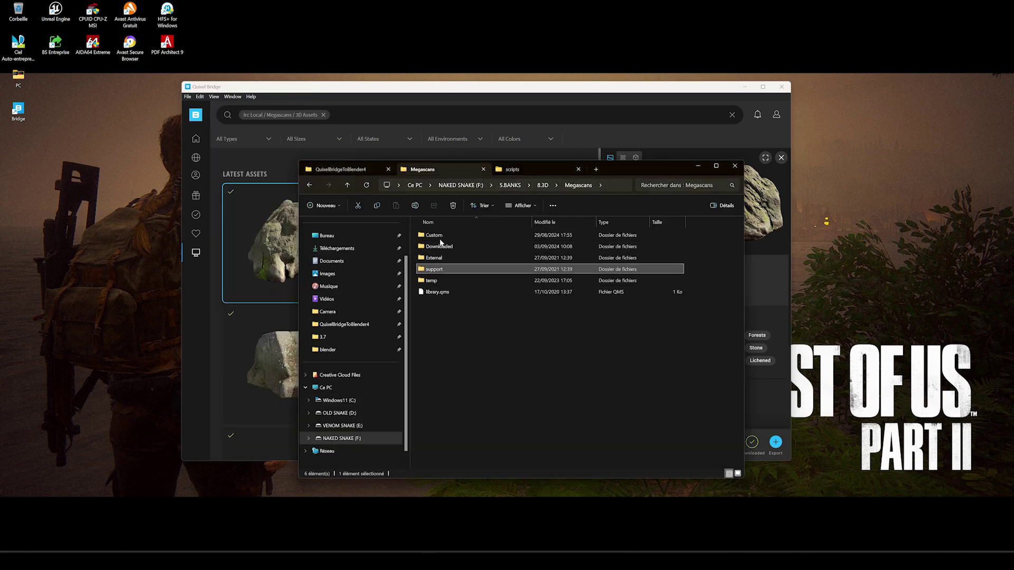
double_click(433, 270)
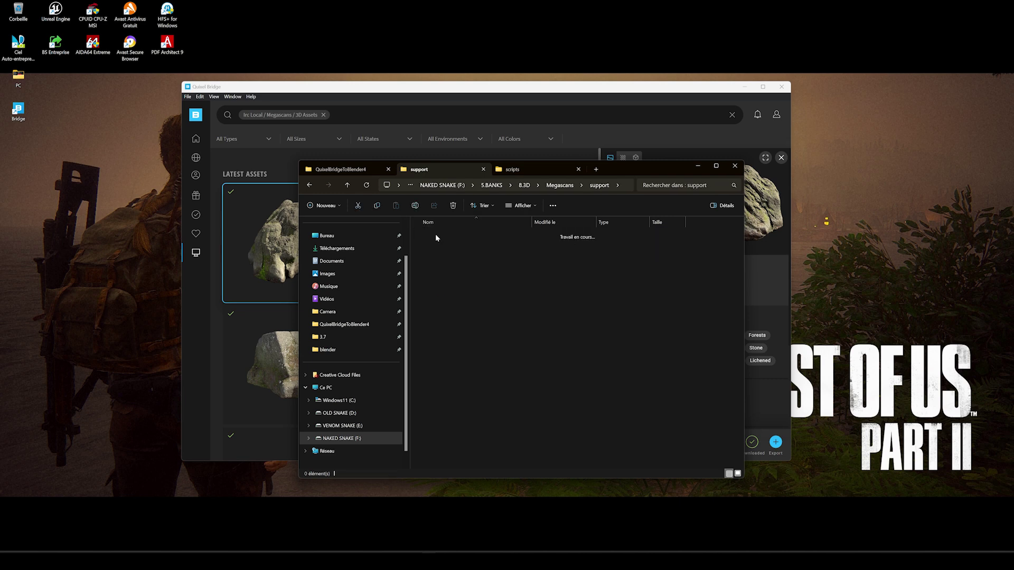
double_click(432, 235)
double_click(432, 236)
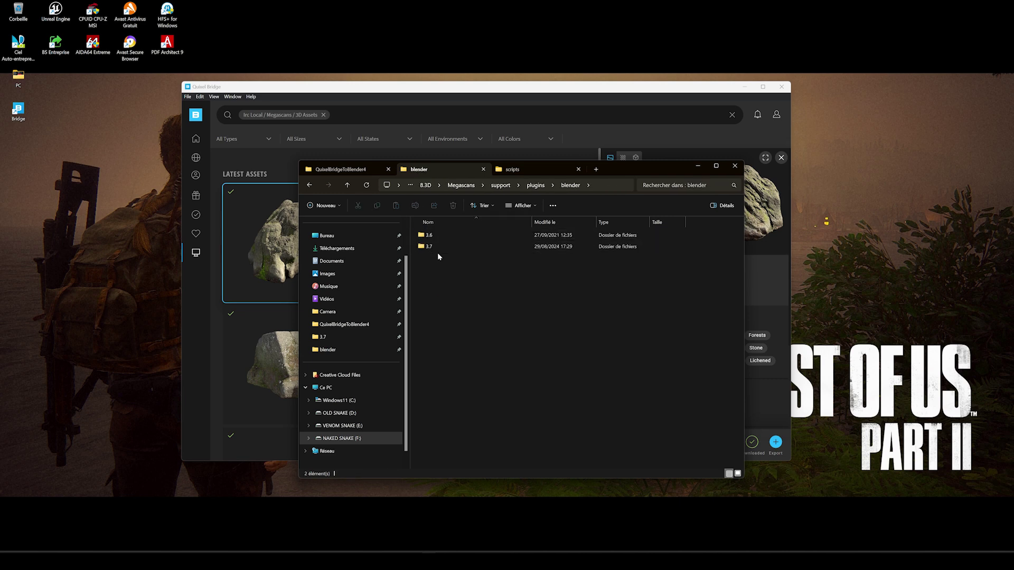
double_click(422, 247)
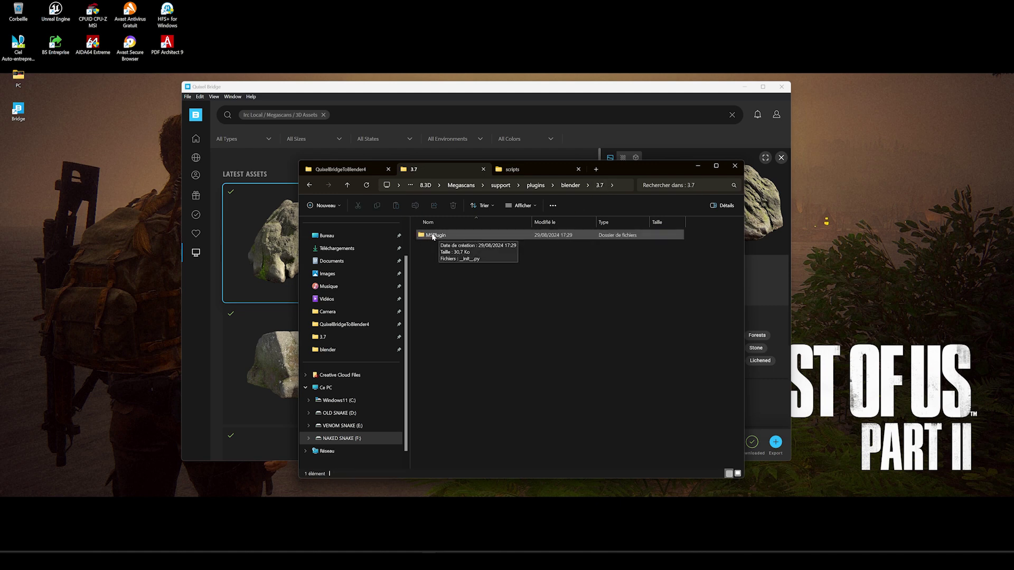
left_click(429, 236)
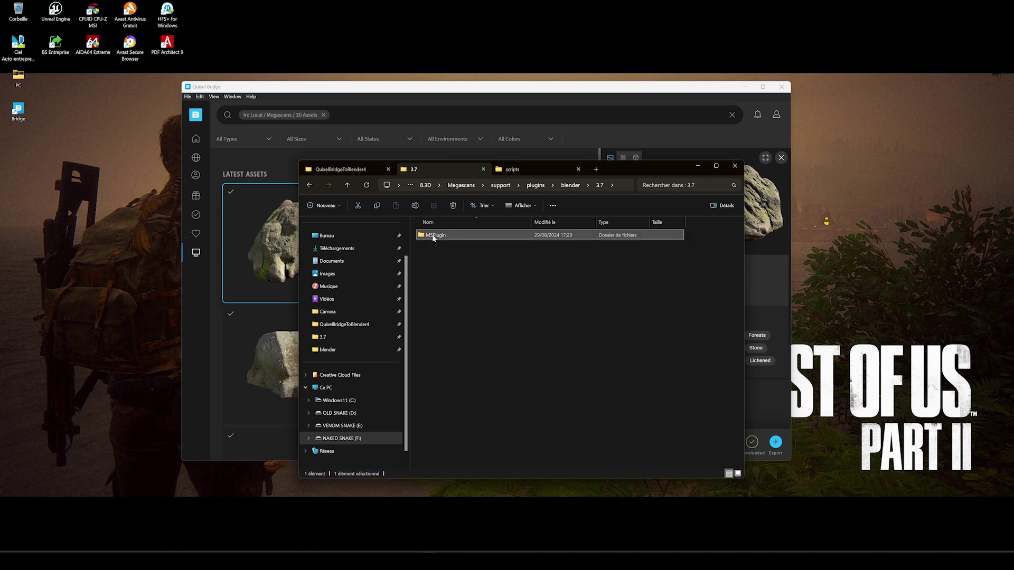
right_click(434, 238)
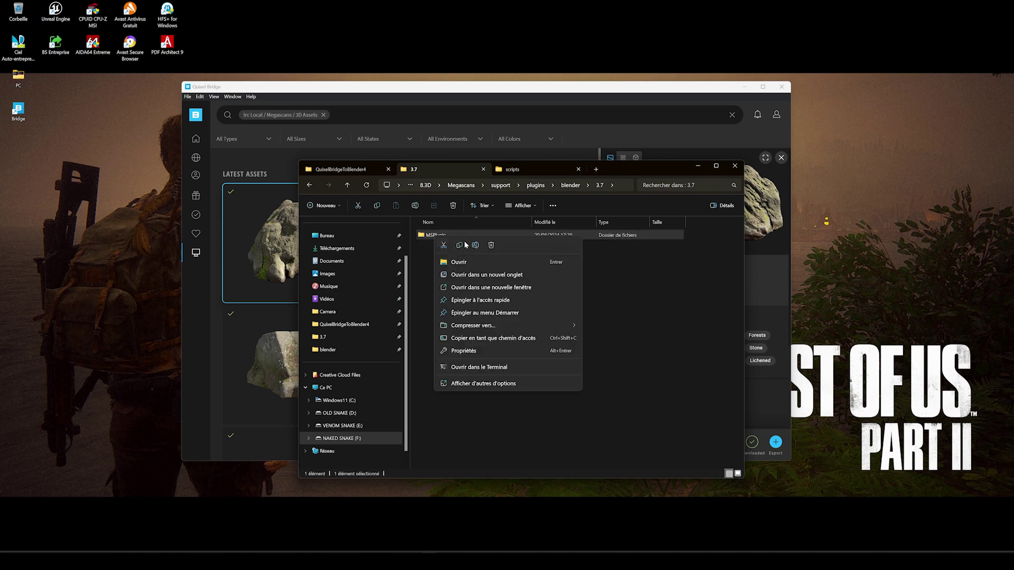
- Copy MSPlugin and open the user's home folder under C:\Utilisateurs
left_click(459, 246)
key("ctrl+Tab")
left_click(339, 401)
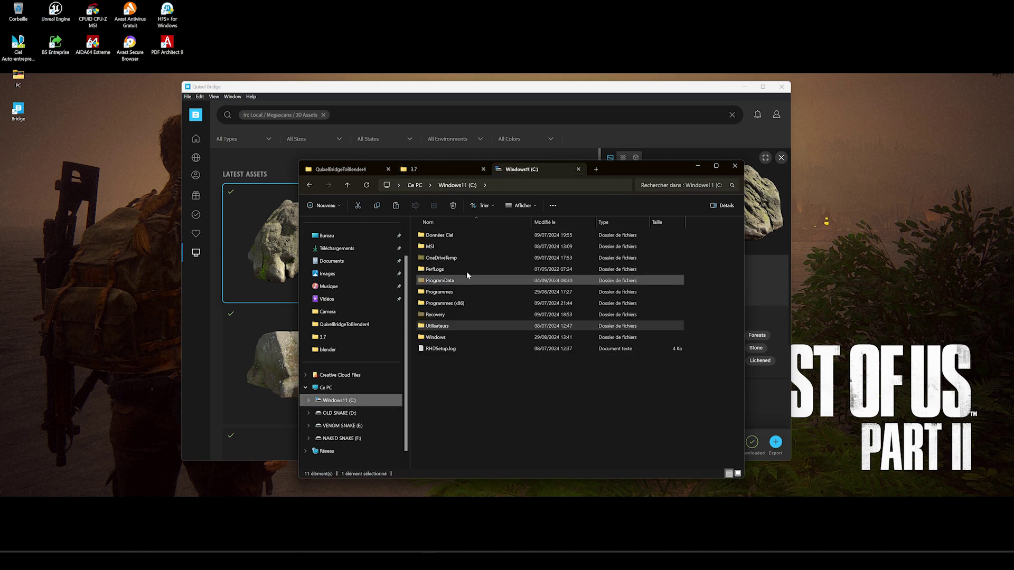
double_click(437, 327)
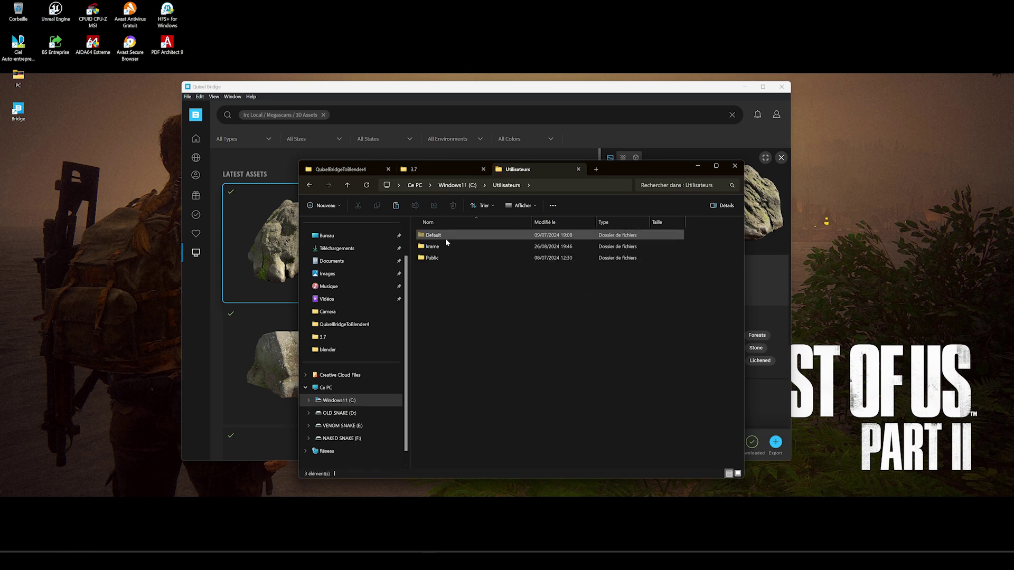
left_click(431, 248)
double_click(431, 248)
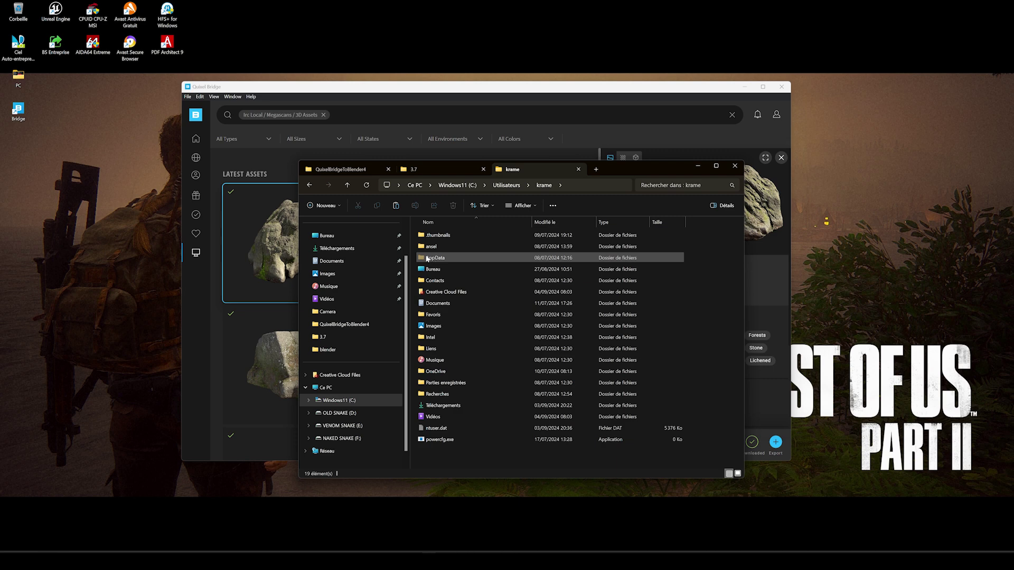
- Show hidden items and open AppData\Roaming\Blender Foundation\Blender\4.2\scripts
left_click(520, 205)
mouse_move(507, 352)
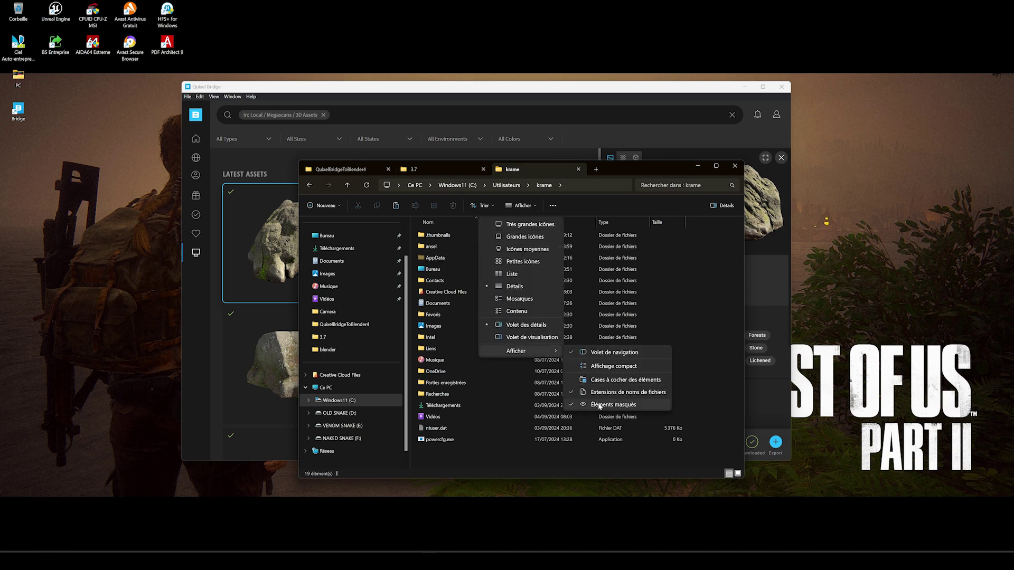
double_click(435, 258)
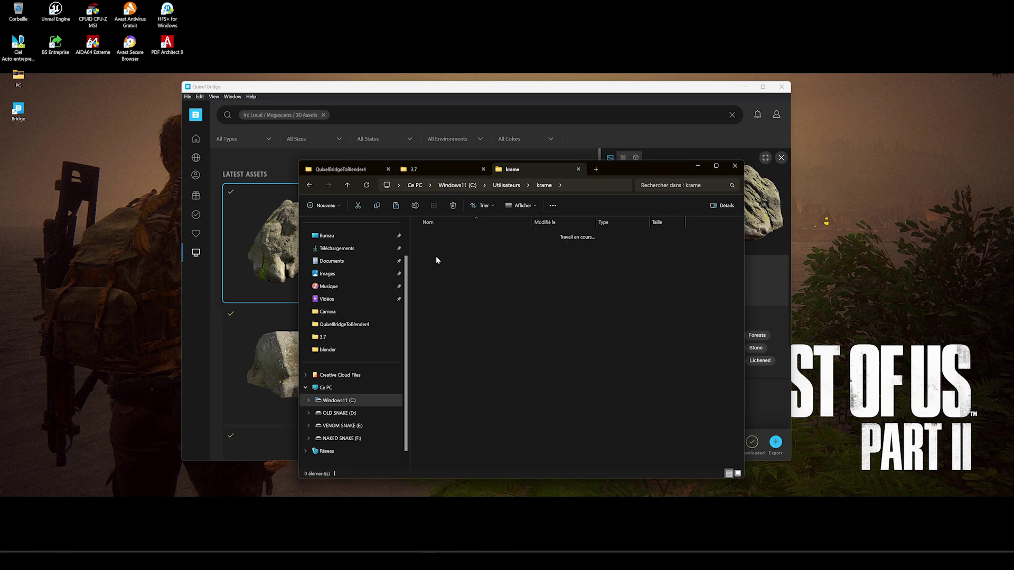
double_click(433, 258)
double_click(452, 269)
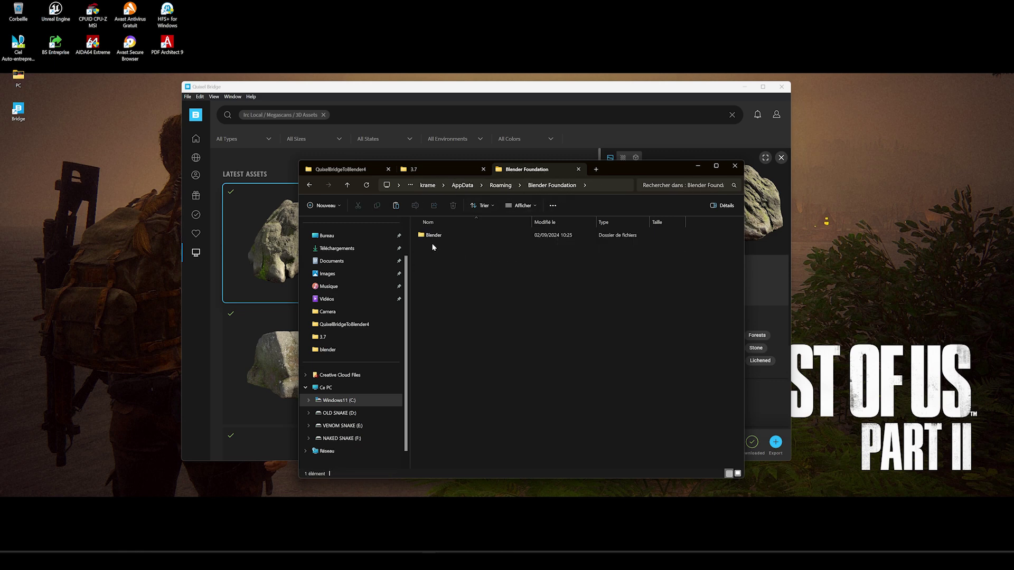
double_click(431, 236)
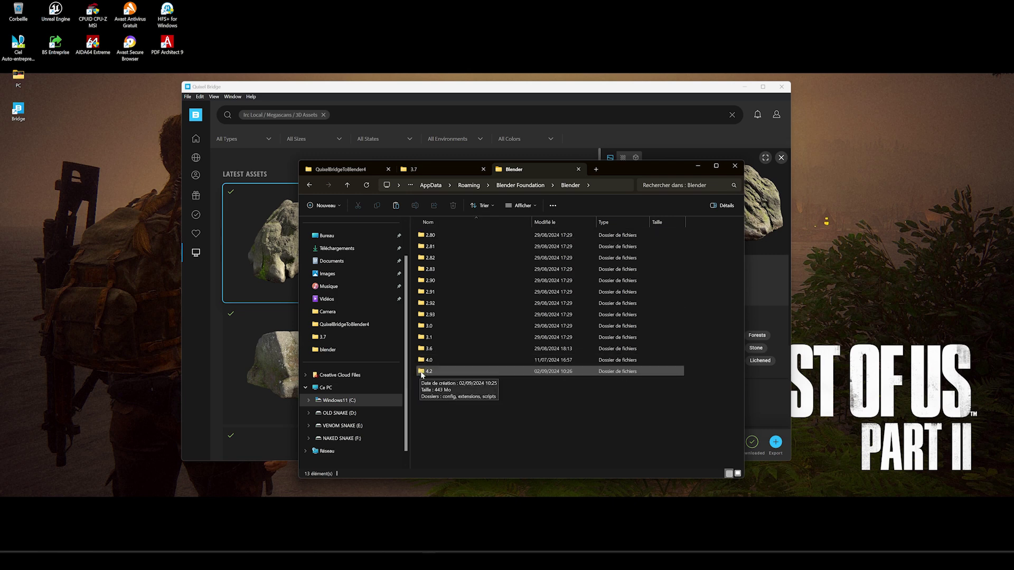
double_click(427, 372)
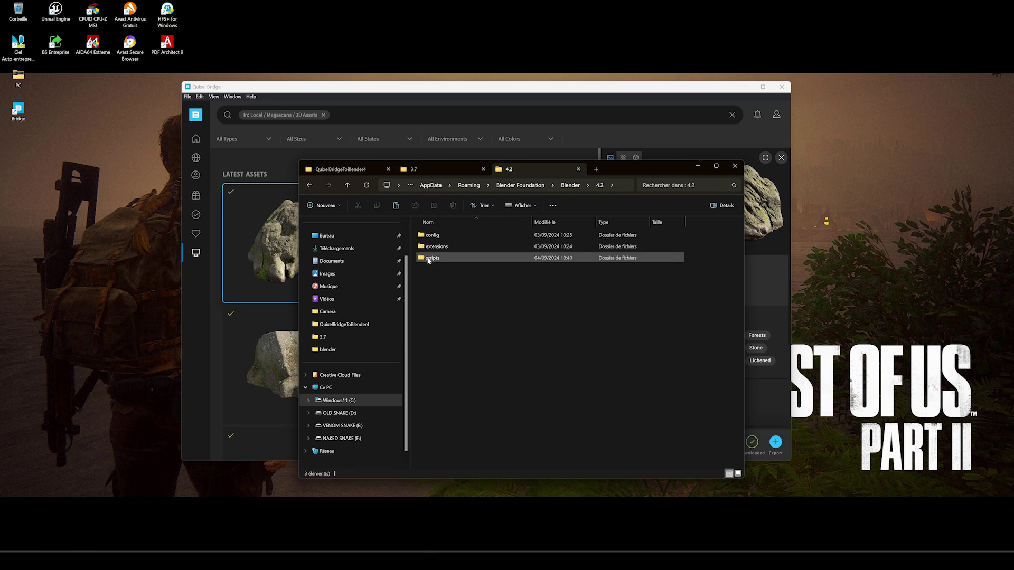
double_click(430, 257)
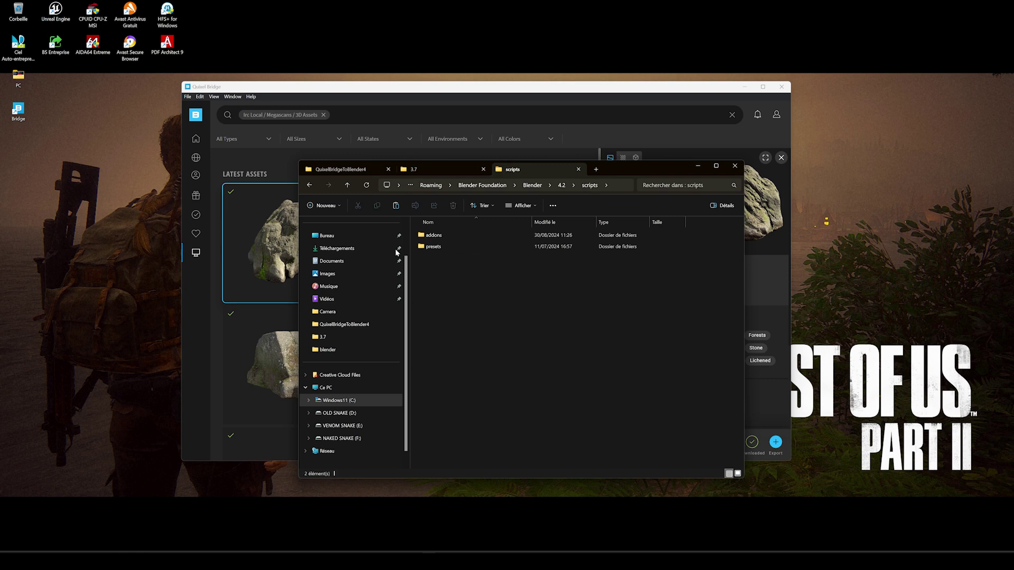
- Create a new folder named 'startup' inside scripts and open it
left_click(323, 206)
left_click(326, 224)
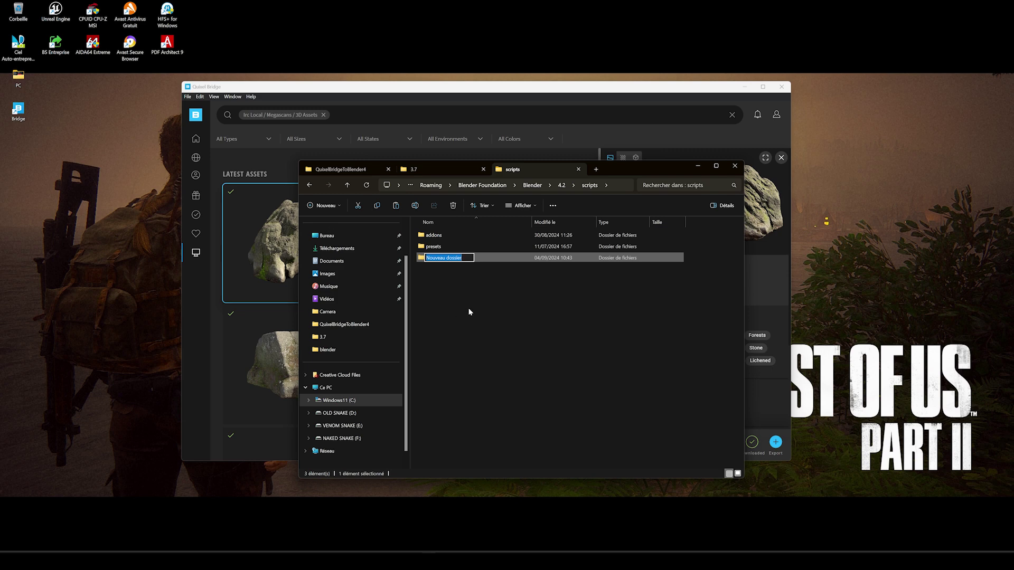
type("startup")
key("Return")
key("Return")
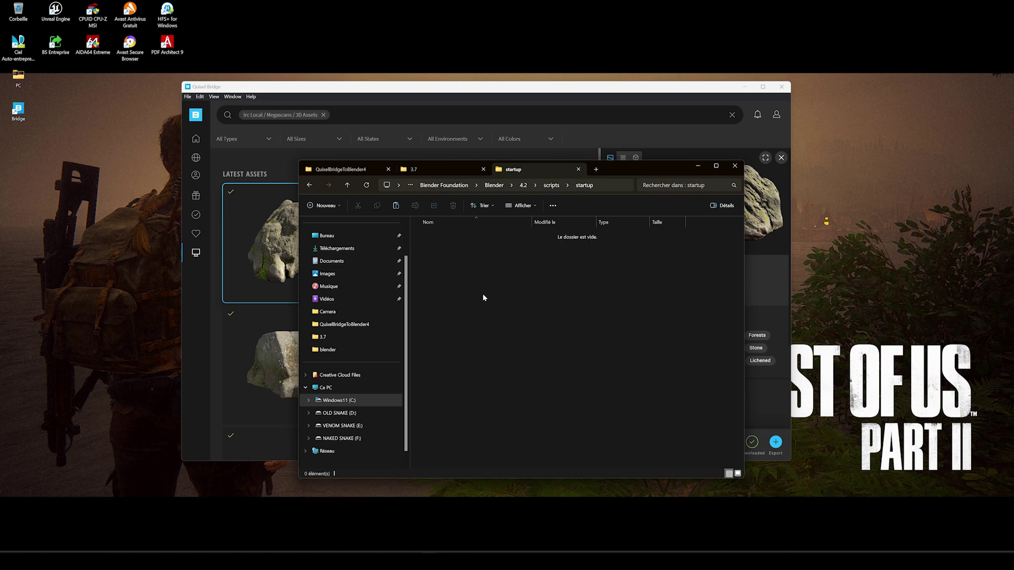
- Paste MSPlugin into startup, open it, and start Blender Launcher
right_click(465, 284)
left_click(475, 295)
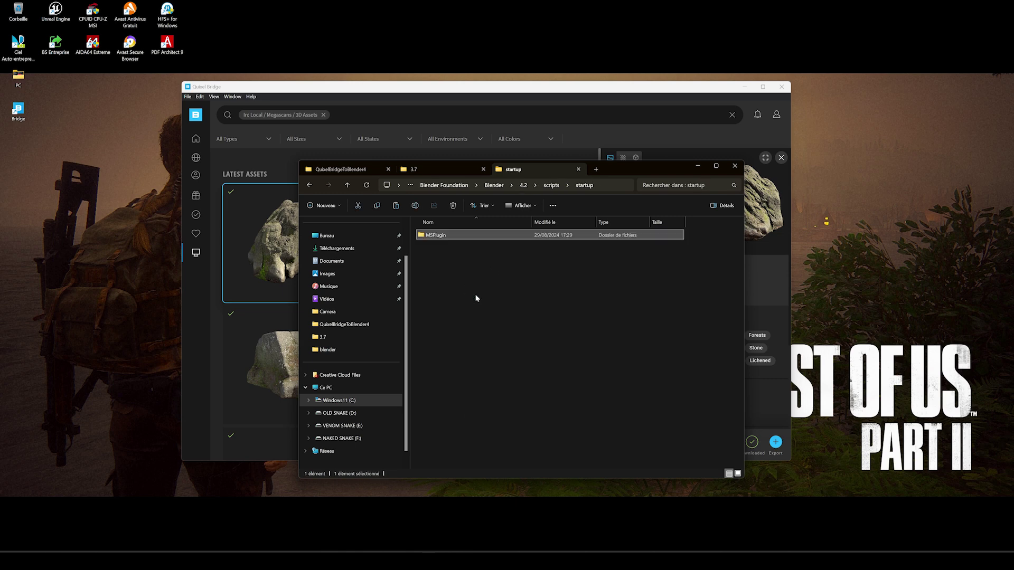
double_click(437, 236)
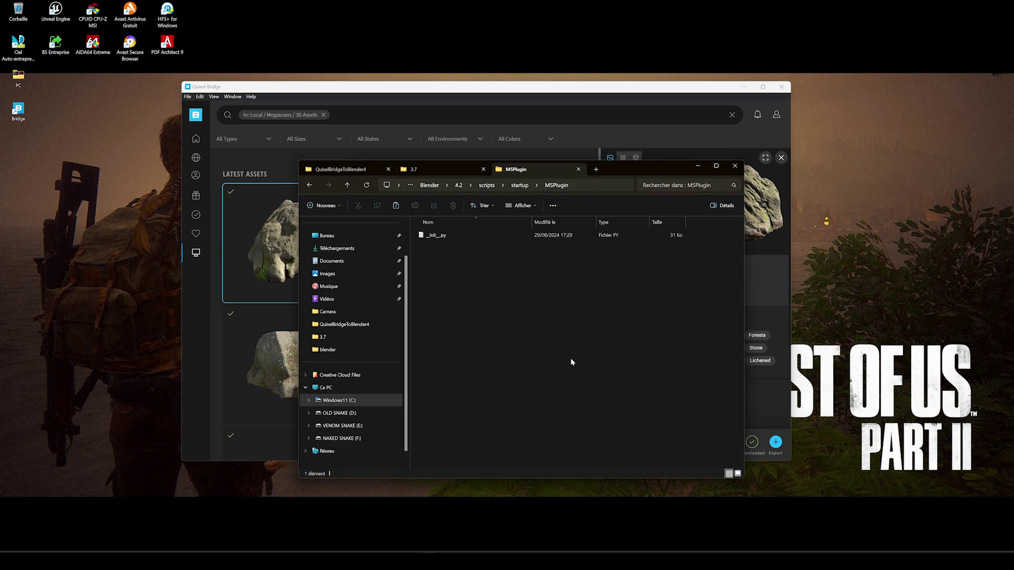
left_click(583, 518)
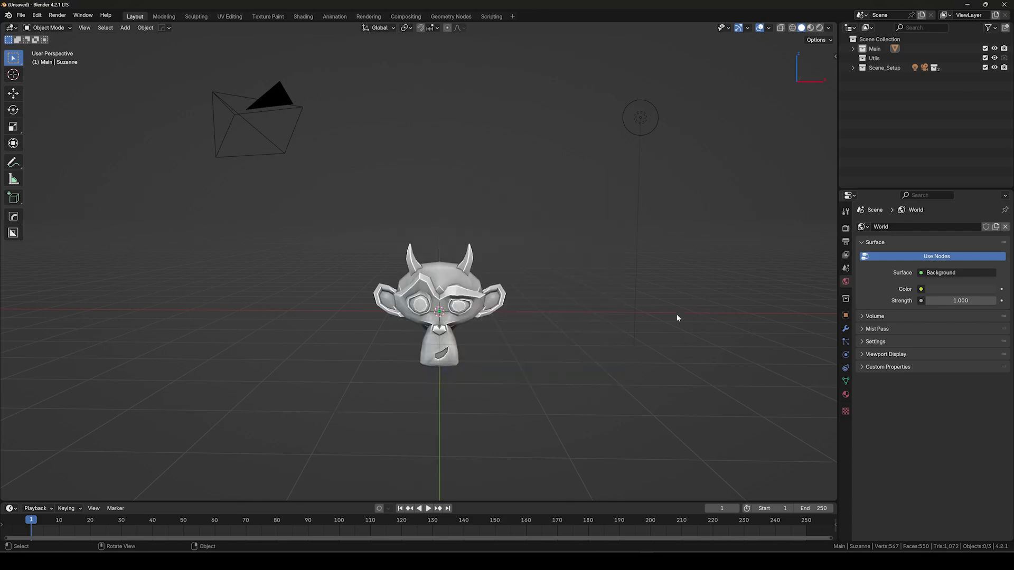
- Delete all three objects from the Blender 4.2.1 scene
key("a")
key("x")
left_click(569, 274)
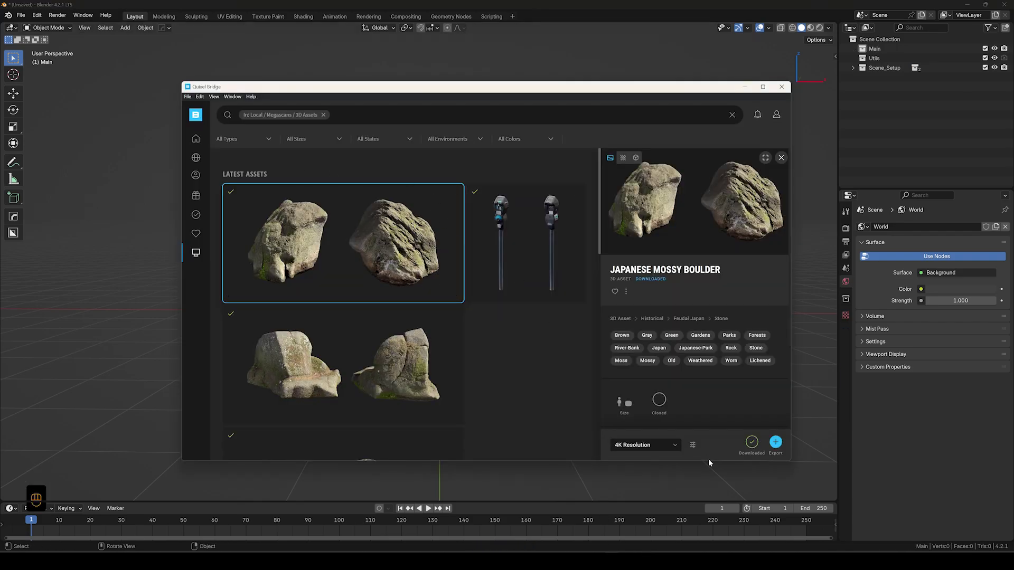
- Confirm Bridge's export target is Blender and re-export the Japanese Mossy Boulder
left_click(692, 444)
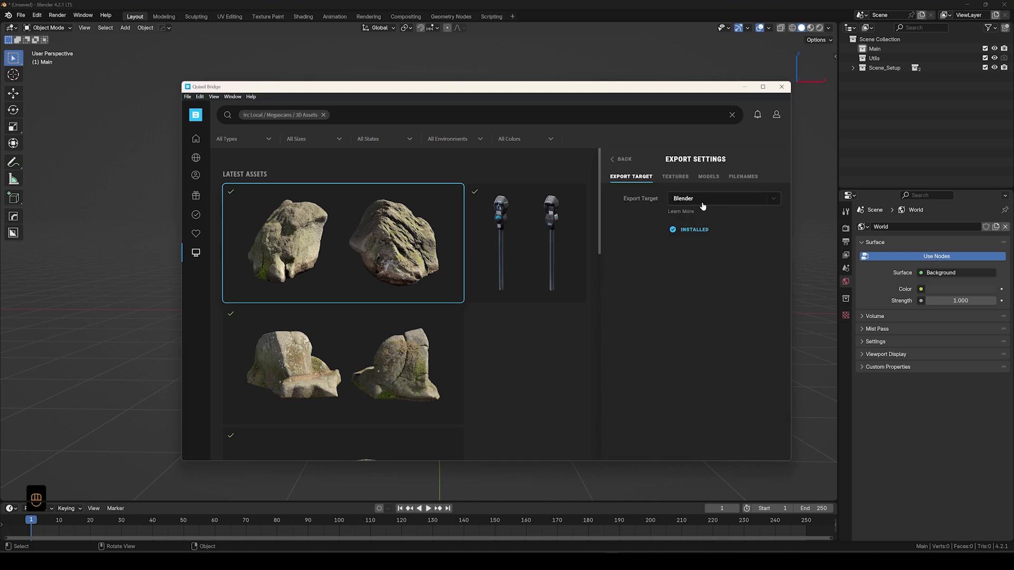
left_click(622, 159)
left_click(775, 442)
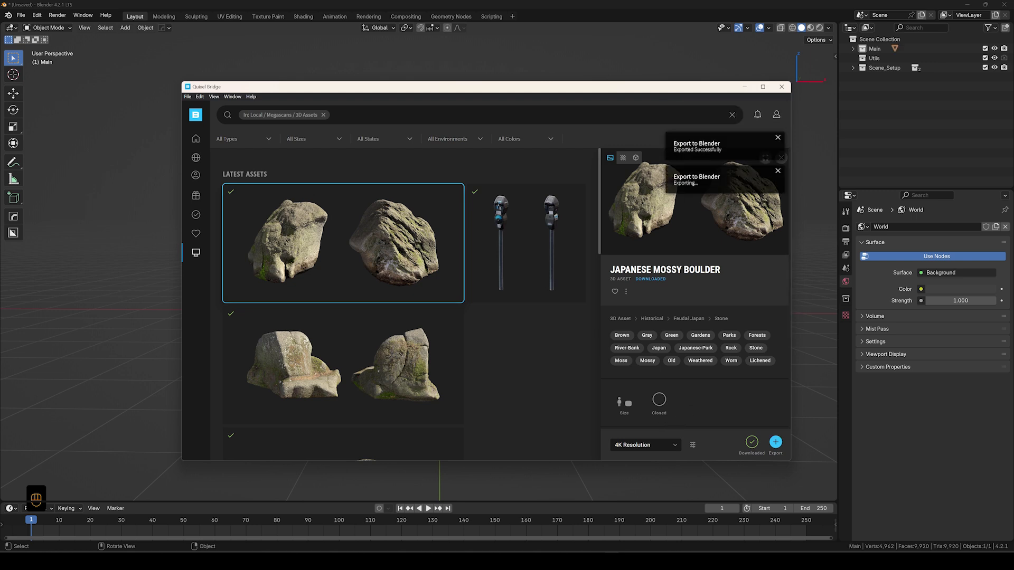
- Select and frame the imported boulder, then switch to Material Preview shading
left_click(892, 120)
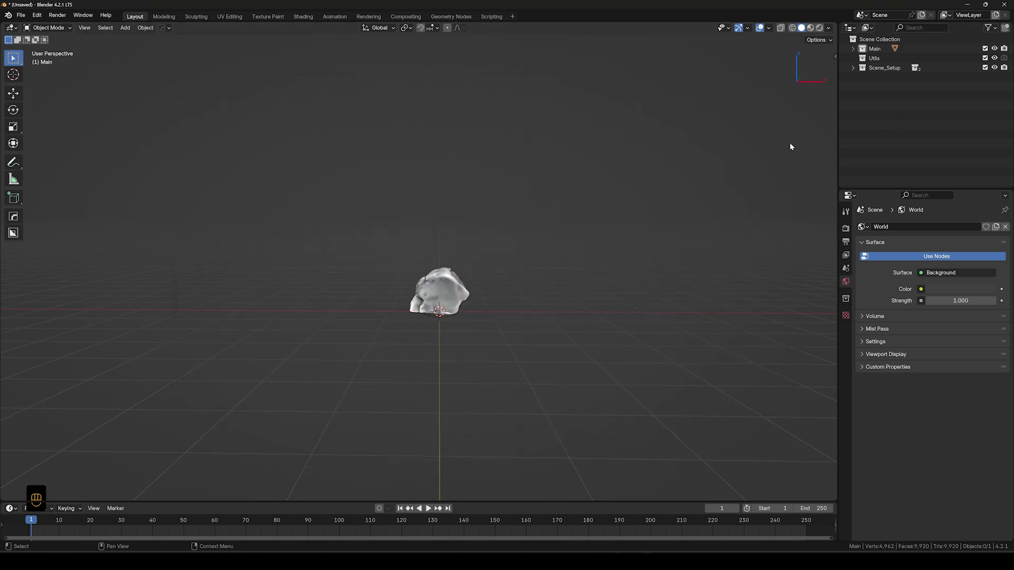
left_click(445, 285)
key("KP_Decimal")
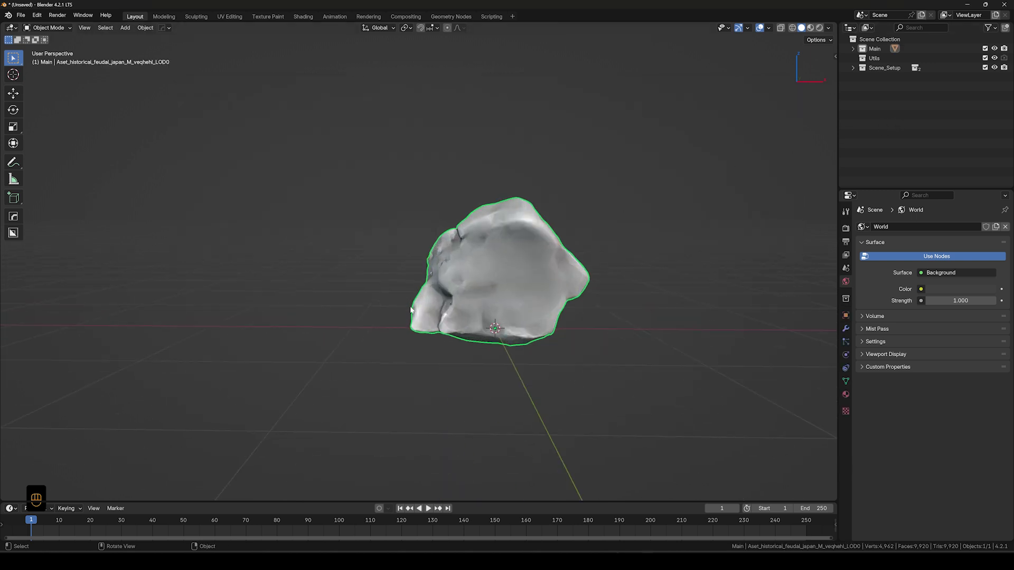
left_click(810, 28)
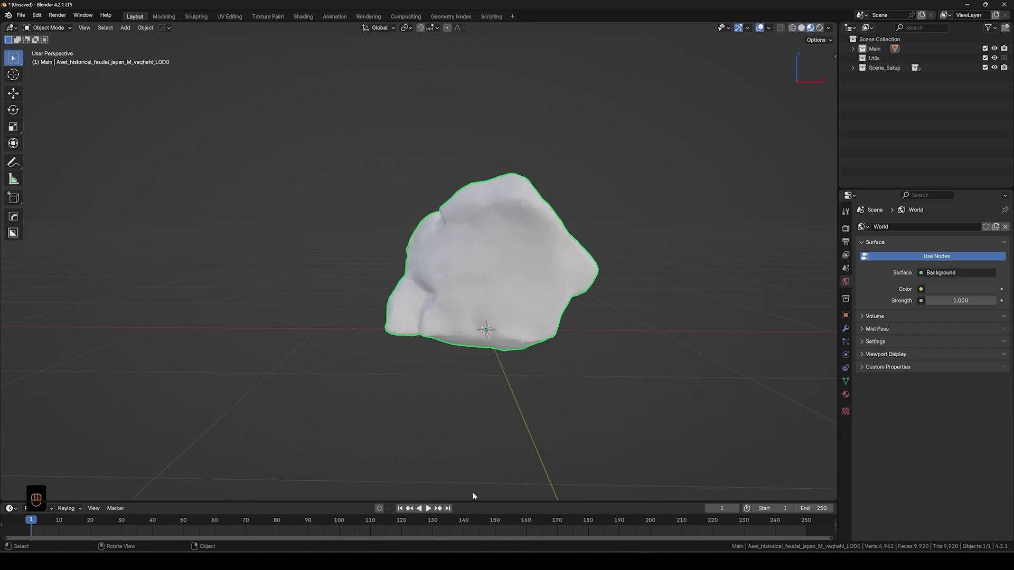
- Enlarge the timeline and turn it into a Shader Editor showing the boulder's nodes
left_click_drag(473, 500, 264, 241)
left_click(10, 249)
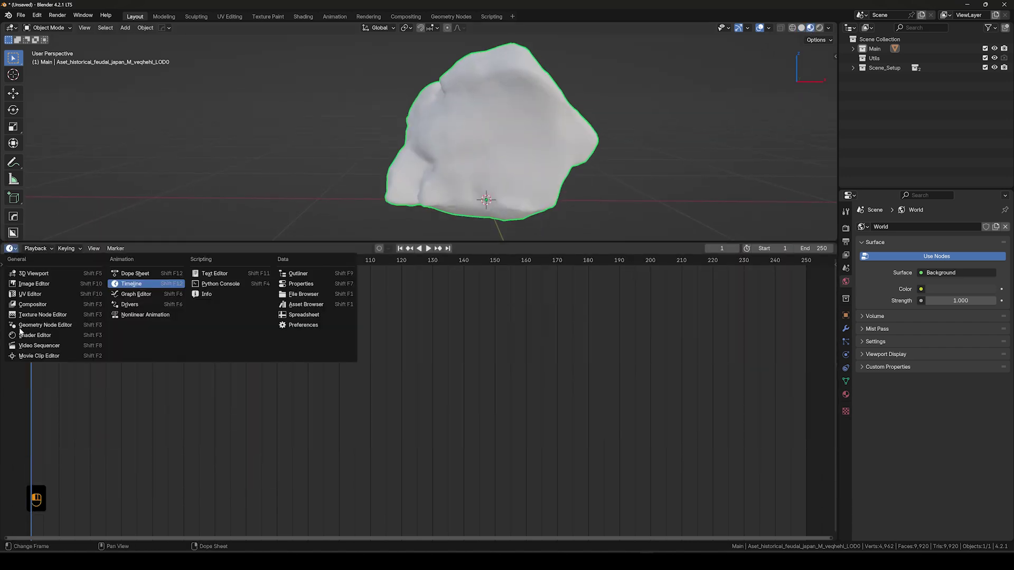
left_click(25, 335)
key("Home")
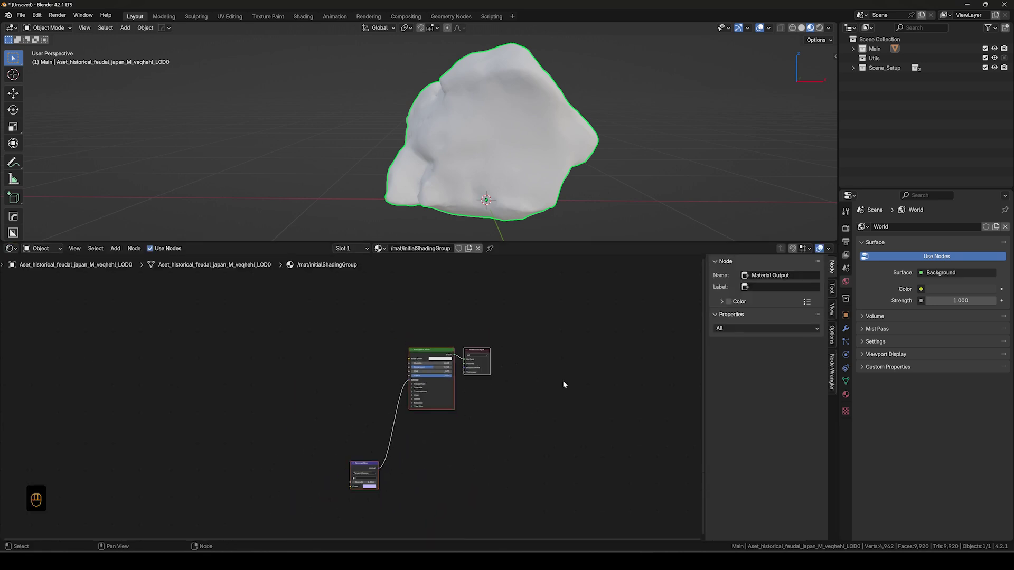
left_click_drag(565, 324, 198, 525)
left_click(494, 459)
- Toggle the System Console from the Window menu to read the 'Specular not found' error
scroll(334, 476, "up", 4)
left_click(82, 15)
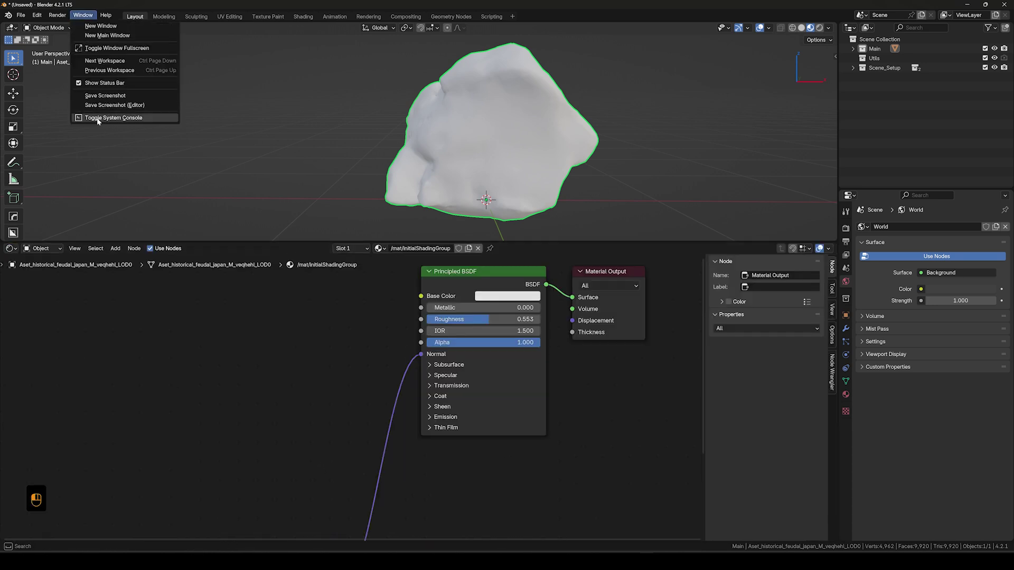
left_click(135, 119)
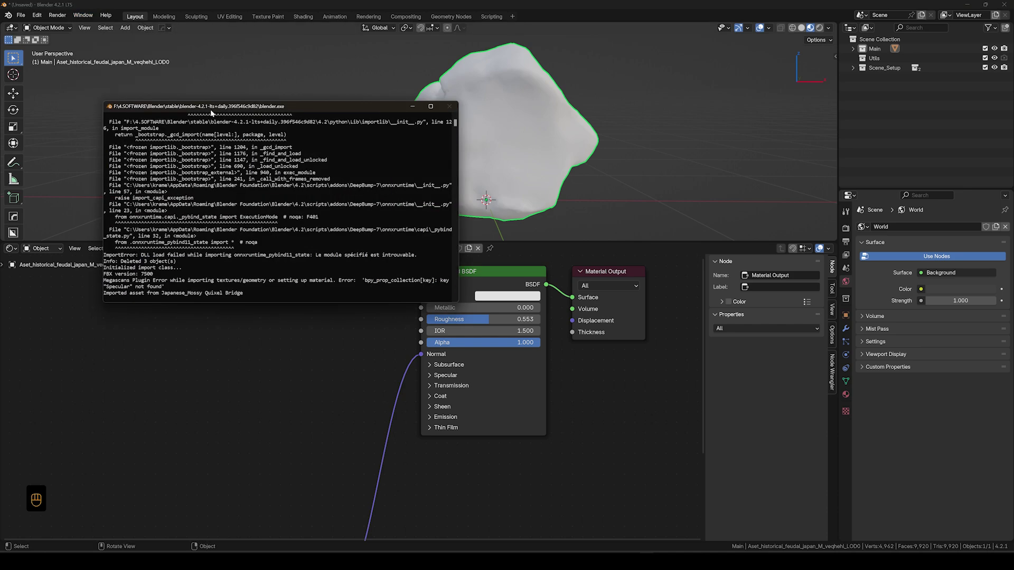
left_click_drag(212, 112, 469, 120)
scroll(459, 255, "down", 7)
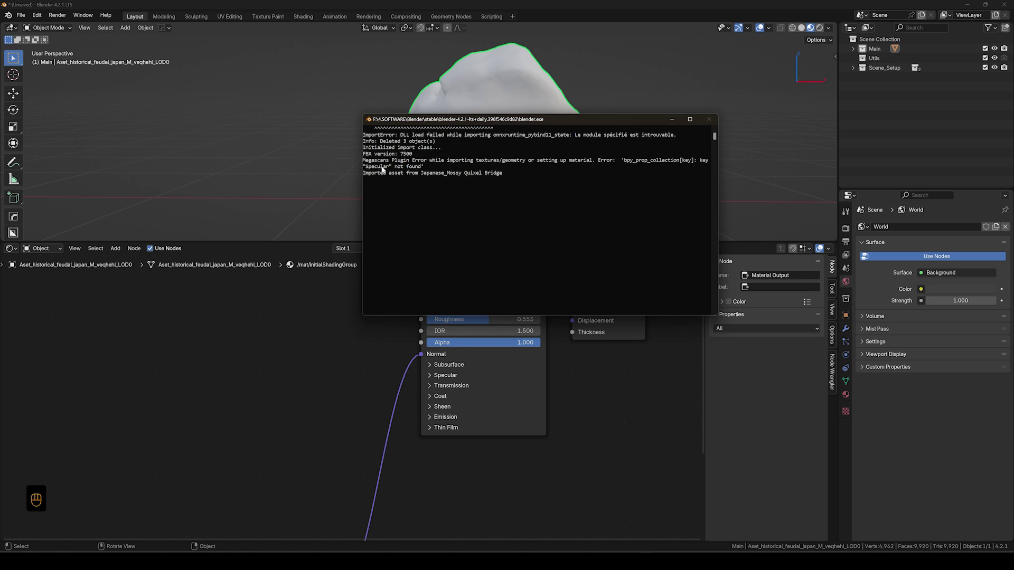
- Expand the Principled BSDF's Specular panel, showing IOR Level 0.500 and Tint
left_click(493, 377)
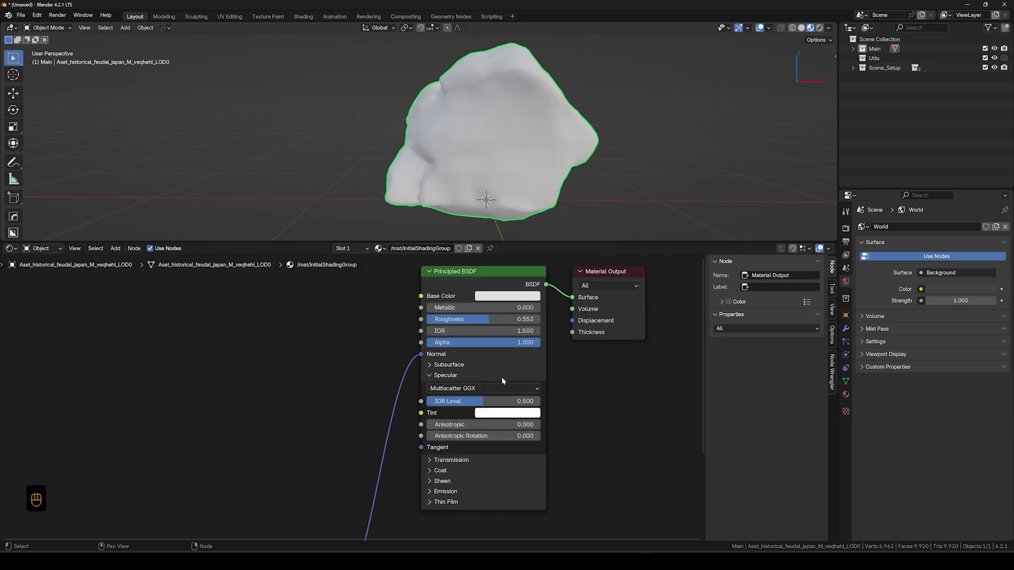
left_click(462, 376)
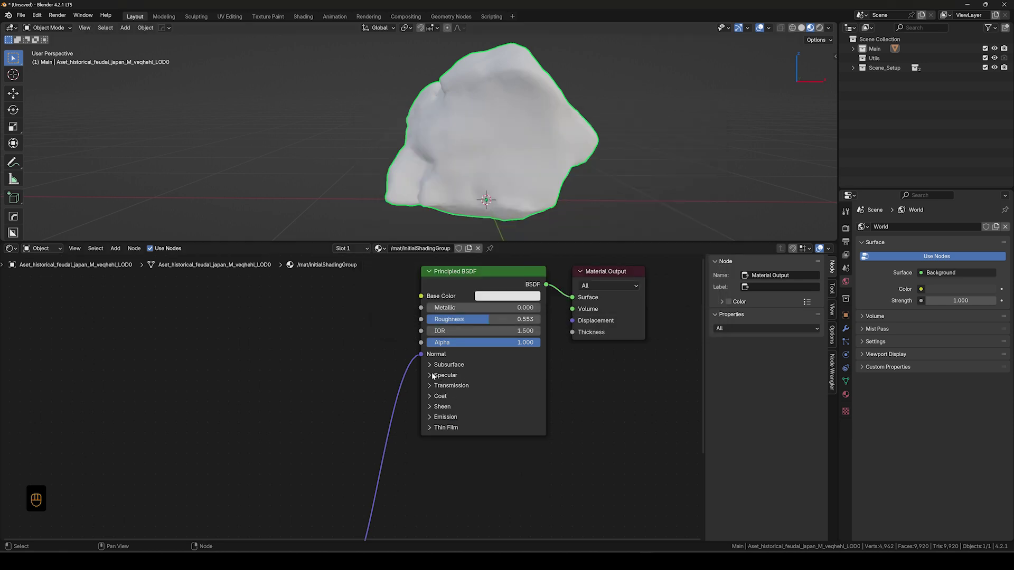
left_click(435, 377)
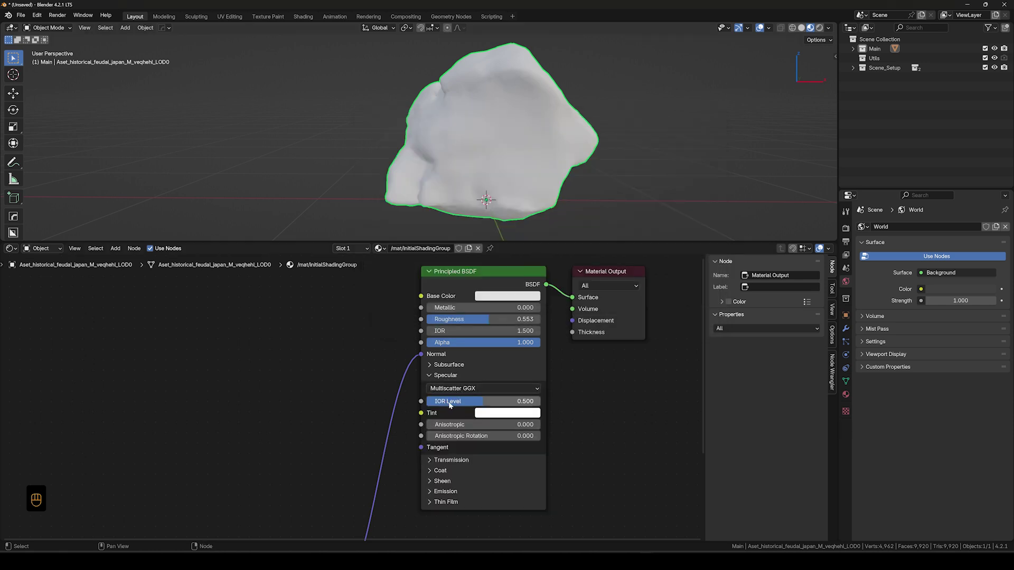
left_click(480, 280)
left_click(615, 426)
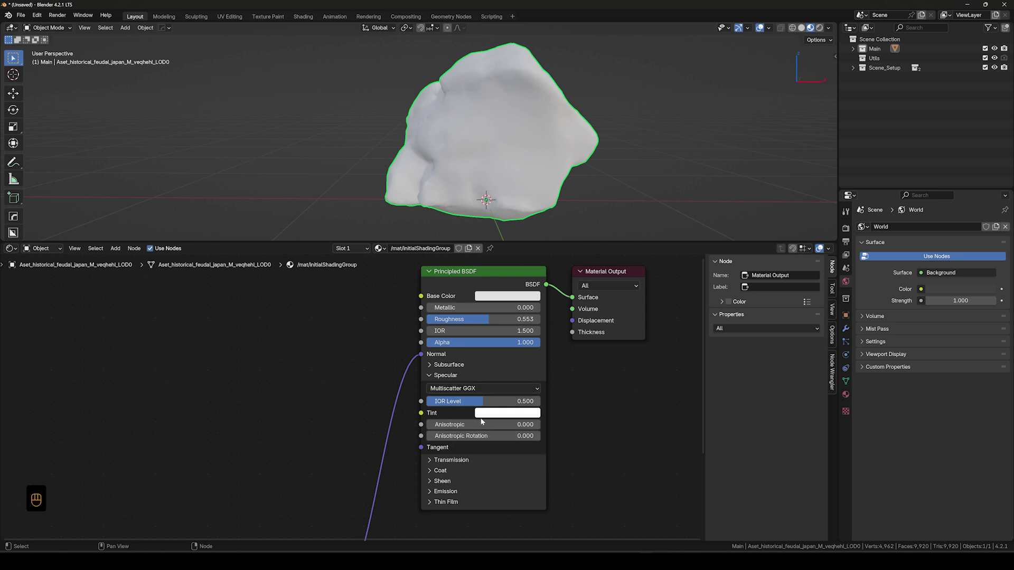
- Switch to the Scripting workspace and copy the MSPlugin folder path from Explorer
left_click(491, 17)
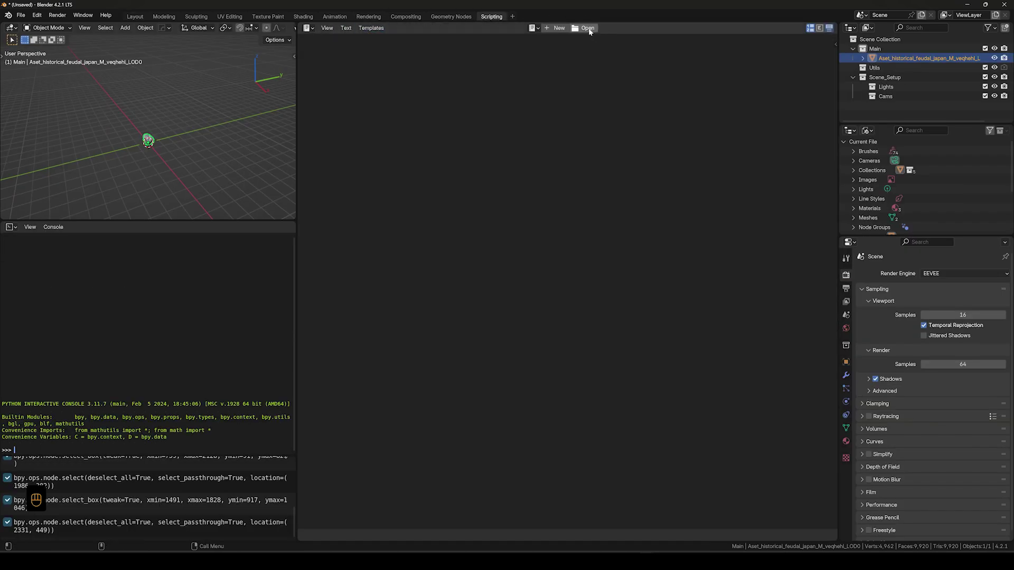
key("alt+Tab")
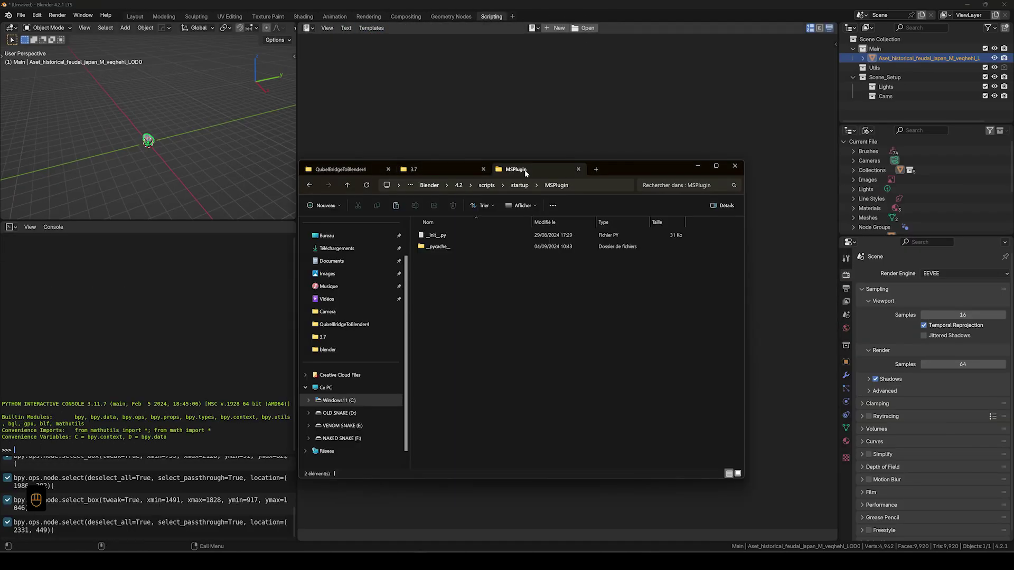
left_click(586, 186)
key("ctrl+c")
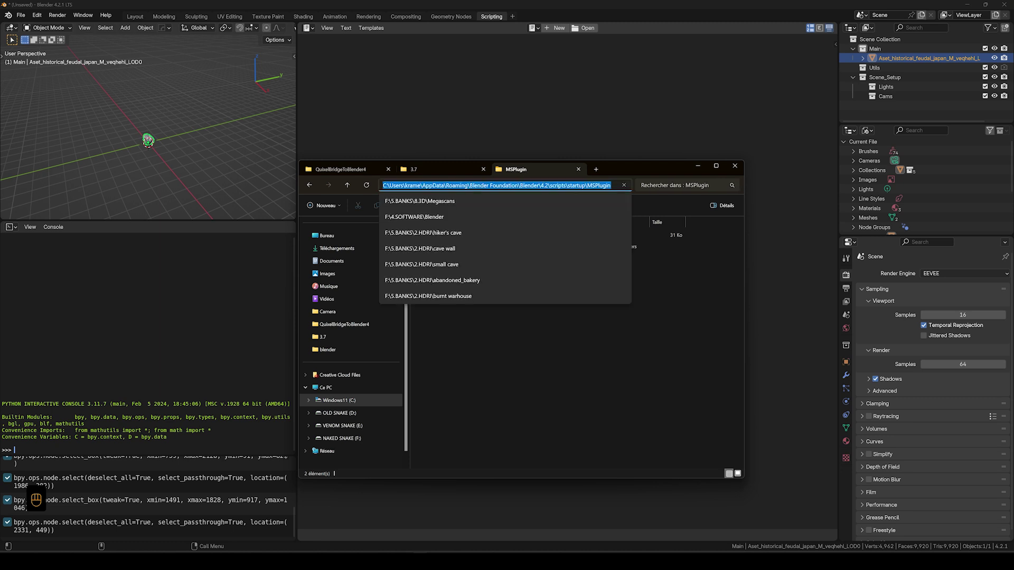
left_click(645, 354)
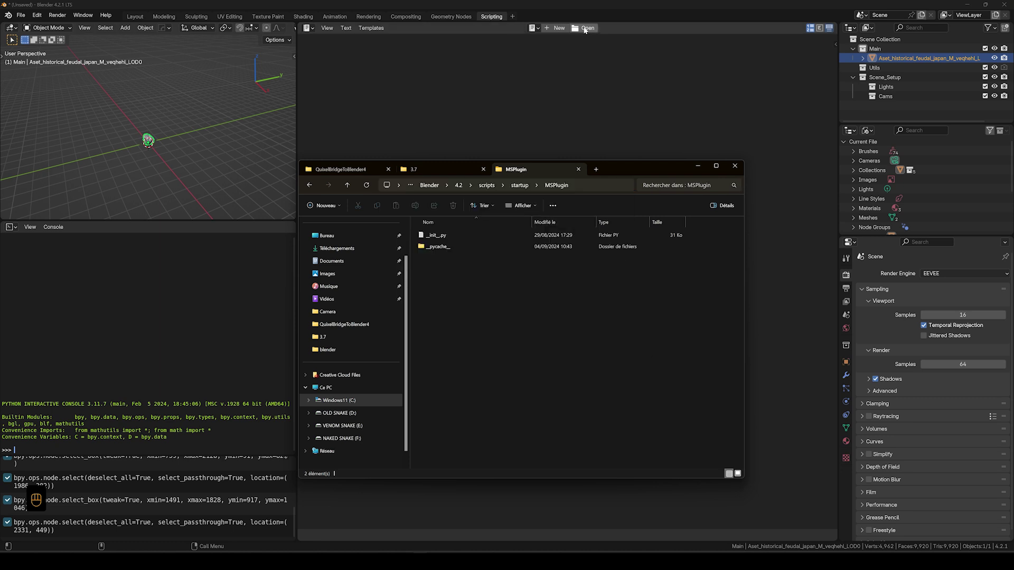
- In Text > Open, paste the MSPlugin path and choose __init__.py
left_click(585, 29)
left_click(417, 154)
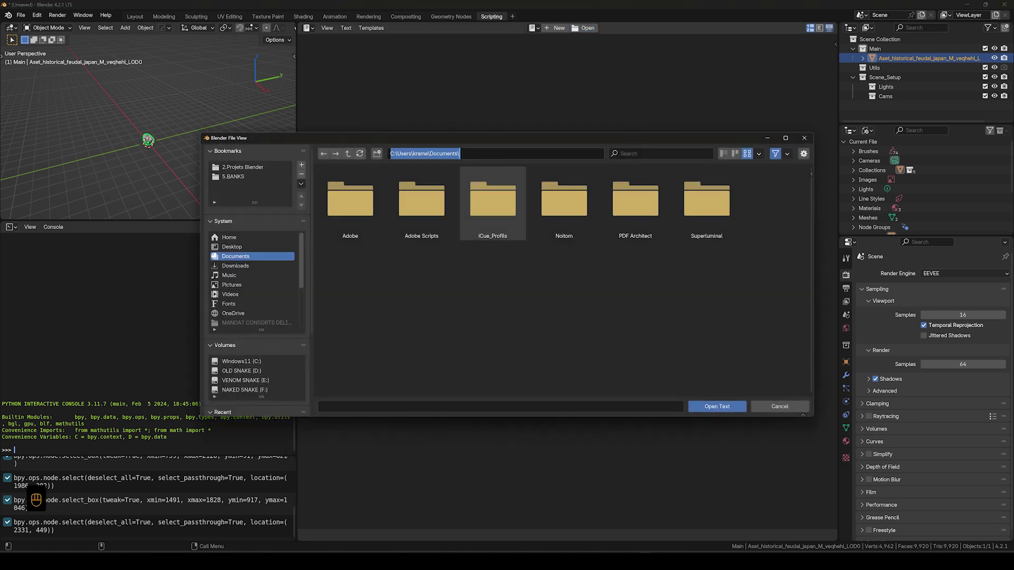
key("ctrl+v")
key("Return")
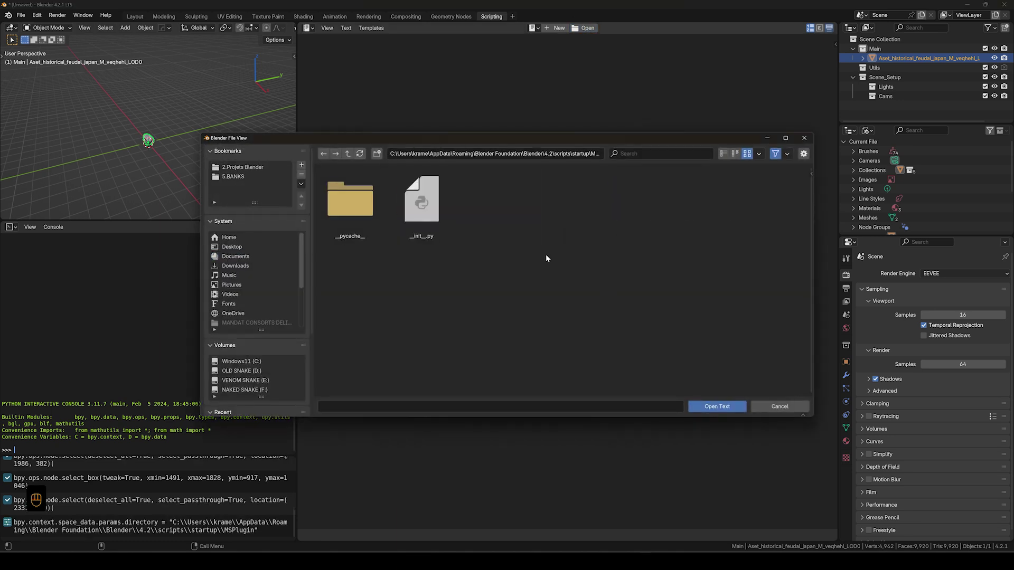
left_click(427, 204)
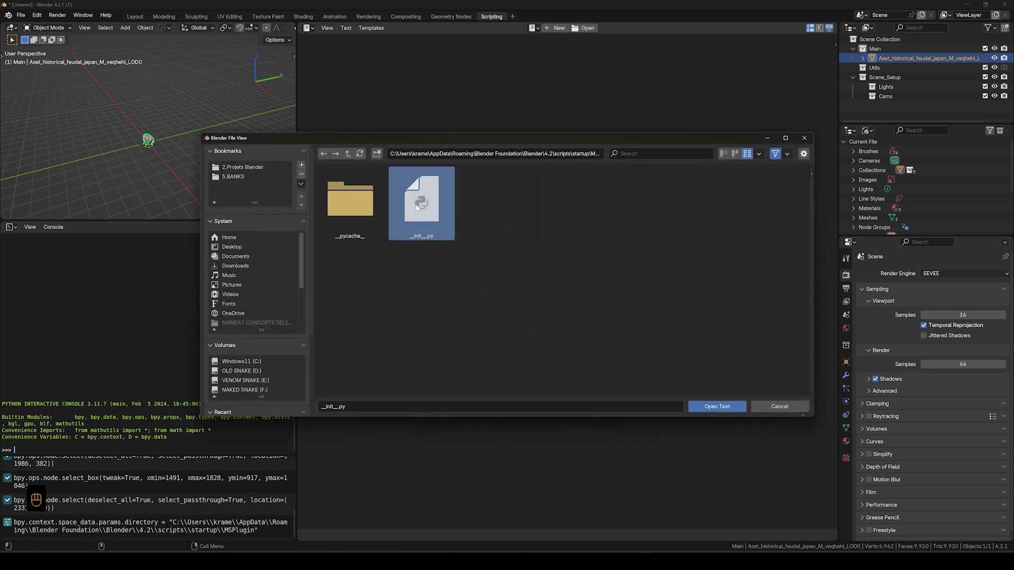
- Open __init__.py in the text editor and show a widened Find & Replace sidebar
left_click(727, 412)
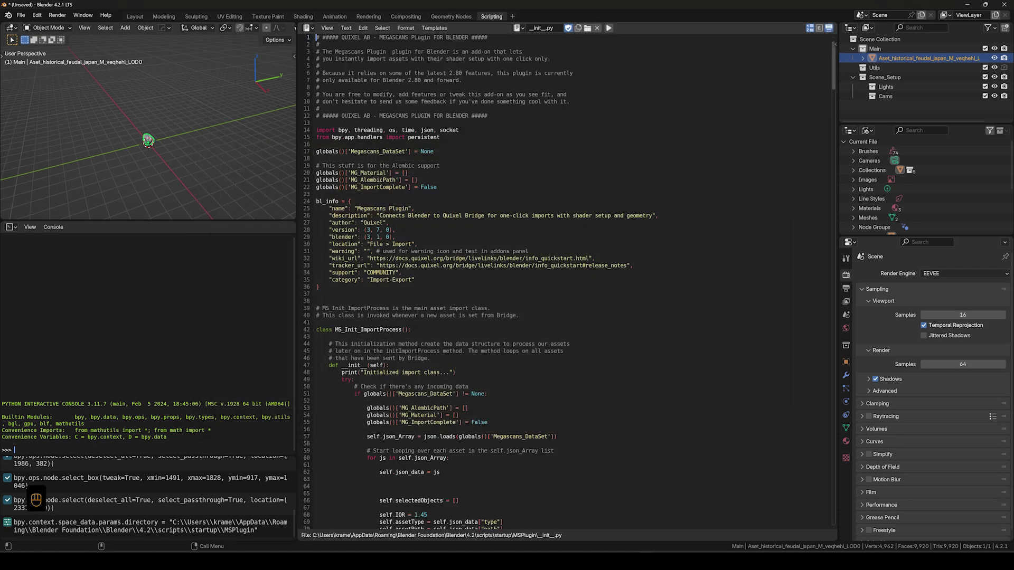
scroll(528, 279, "down", 4)
scroll(528, 280, "up", 4)
left_click(833, 43)
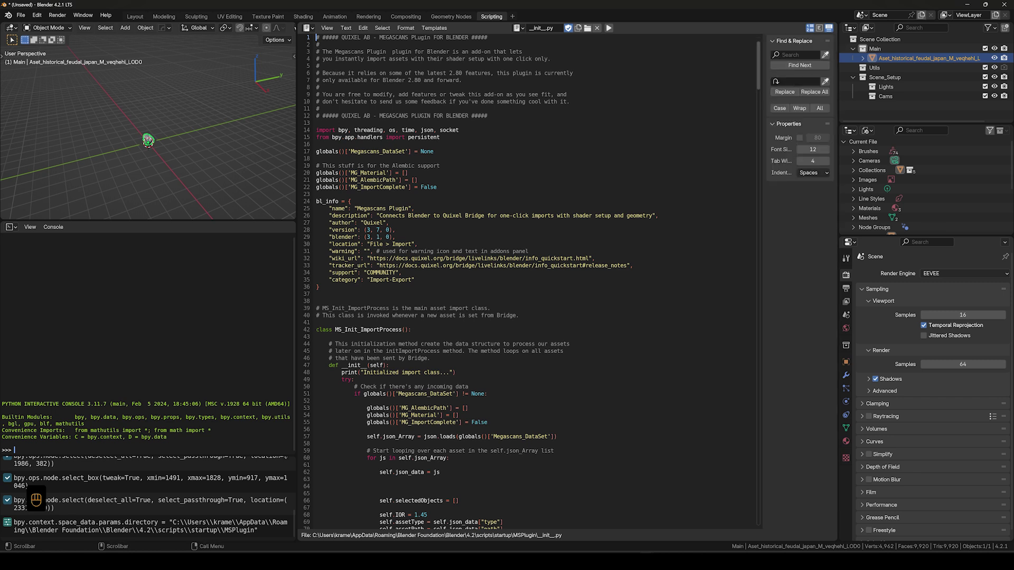
left_click_drag(762, 94, 738, 95)
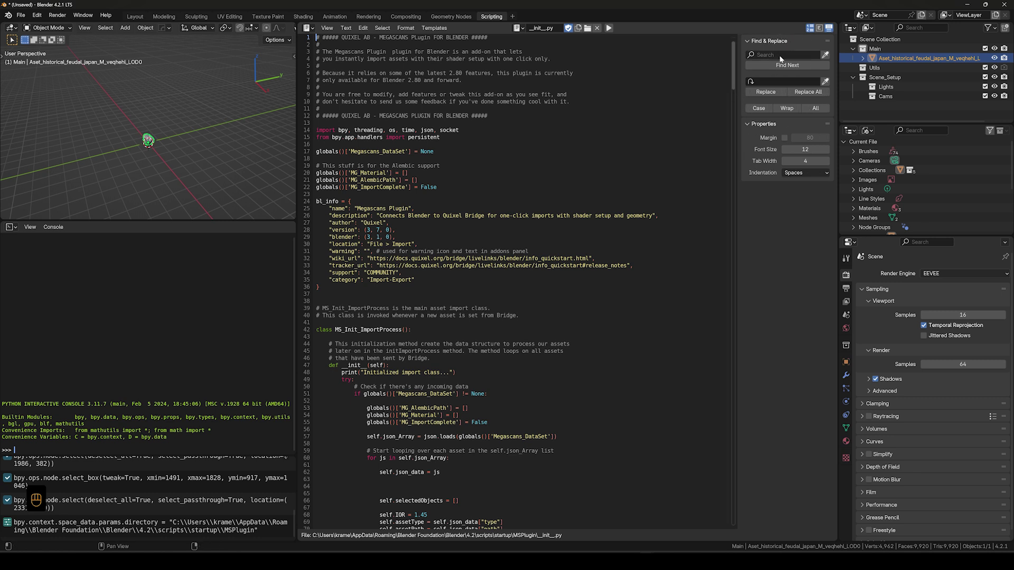
- Search case-sensitively for 'Specular' until line 285, and select the word there
left_click(781, 55)
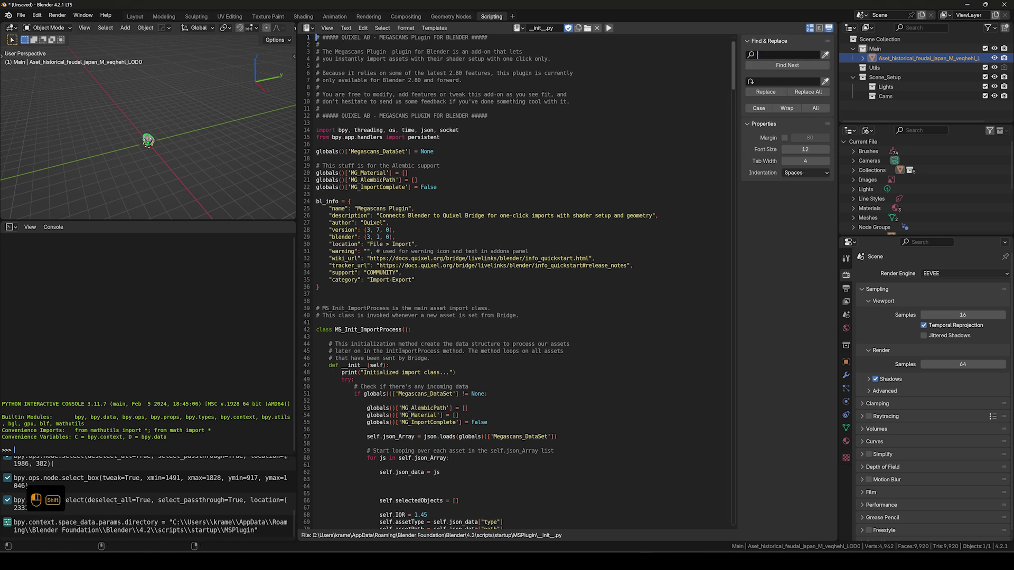
type("specular")
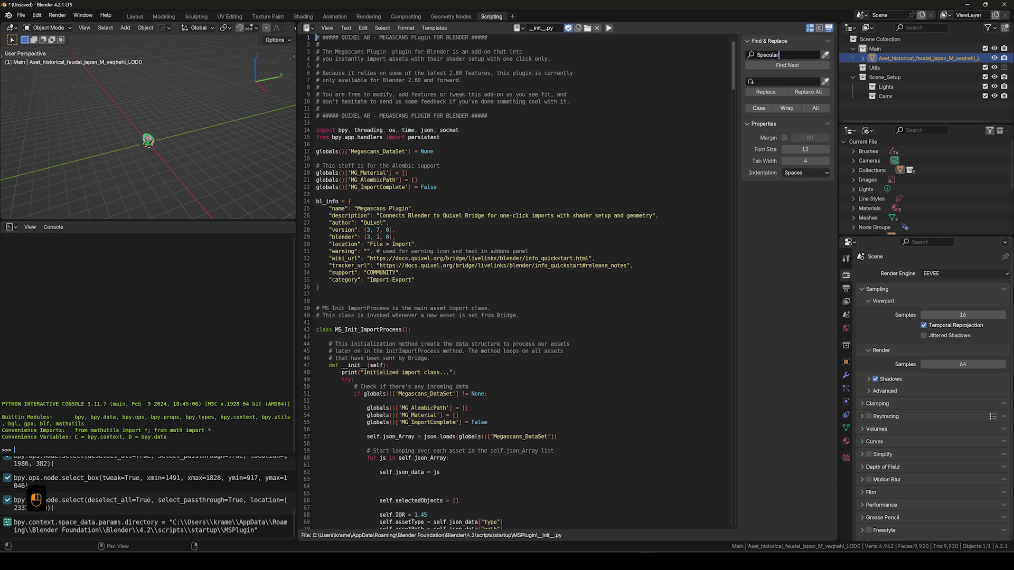
key("Return")
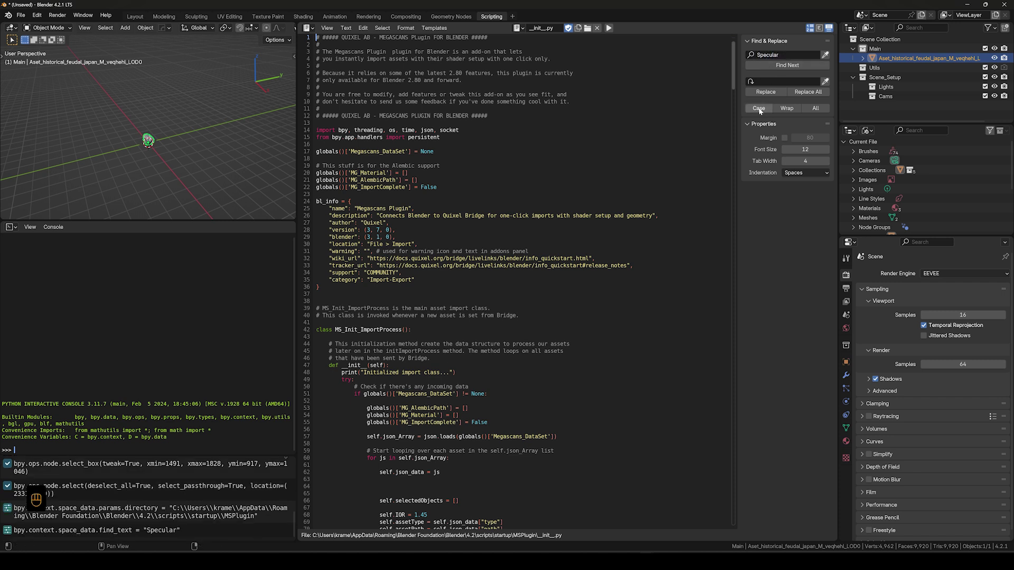
left_click(759, 109)
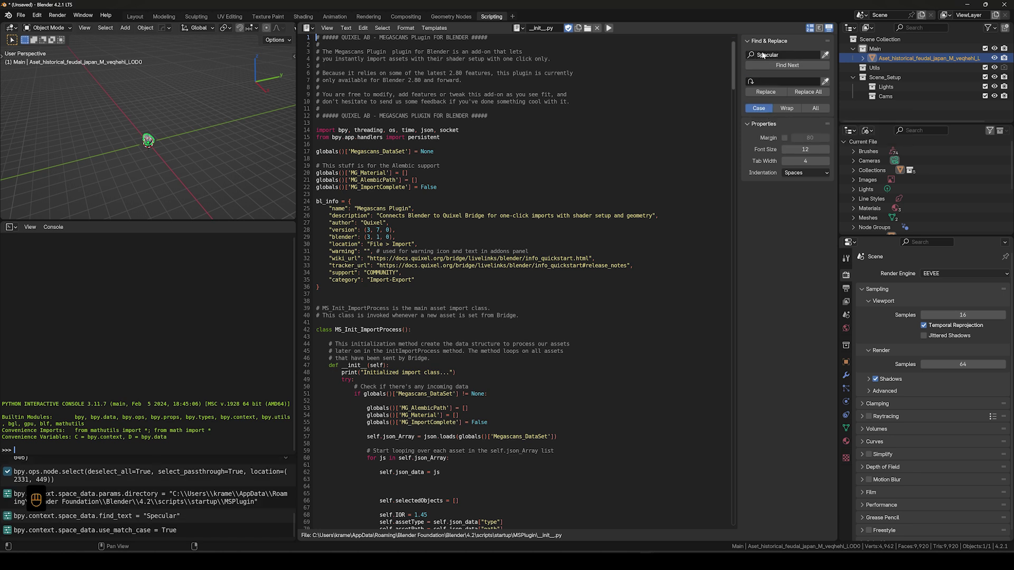
left_click(782, 67)
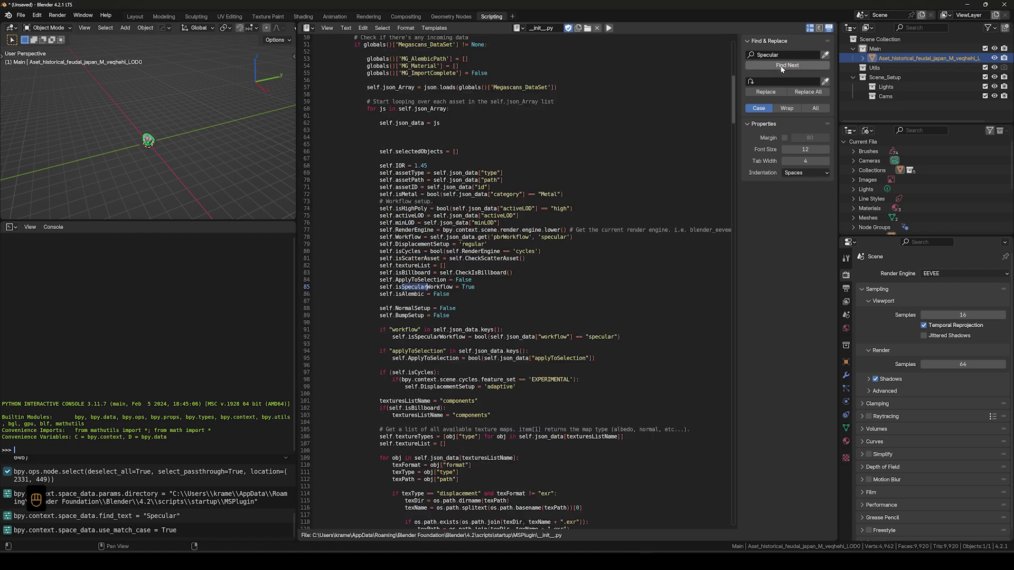
left_click(782, 66)
left_click(781, 66)
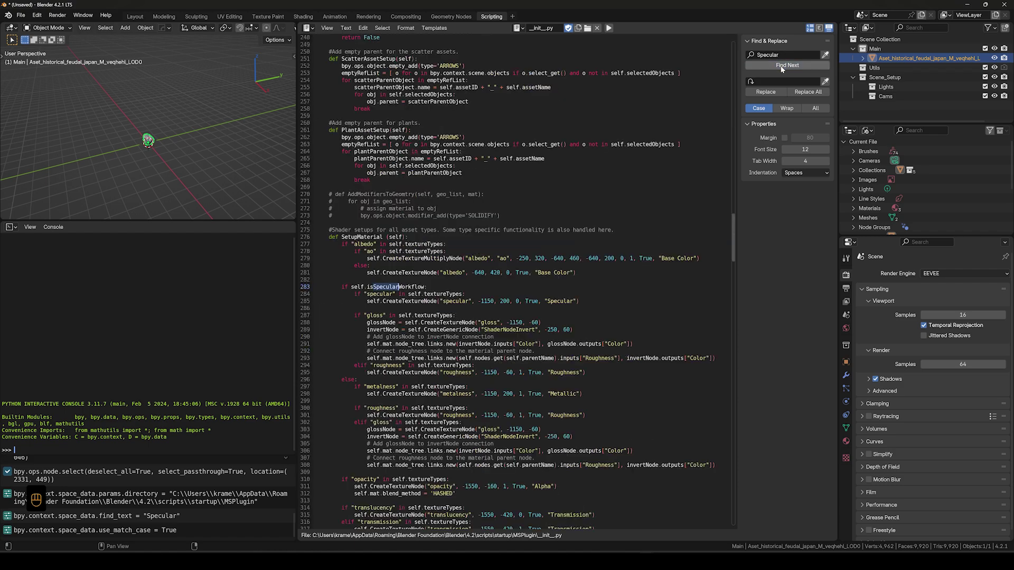
left_click(781, 66)
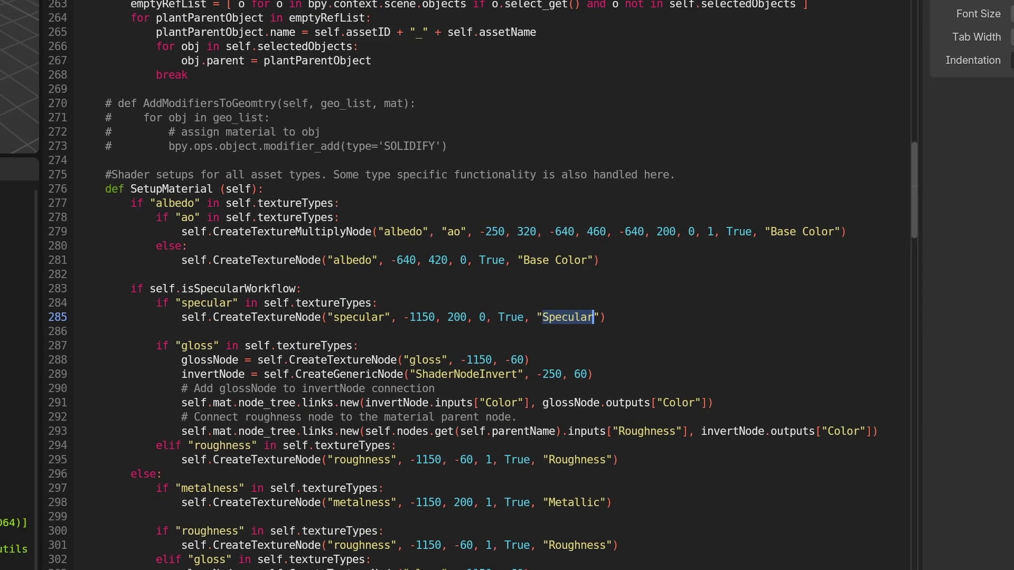
left_click(599, 317)
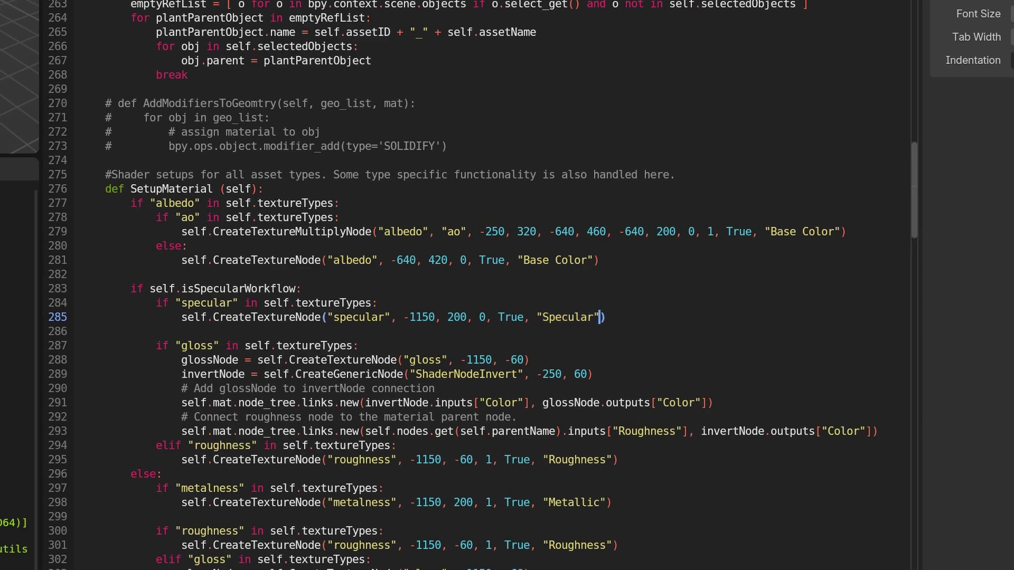
double_click(561, 316)
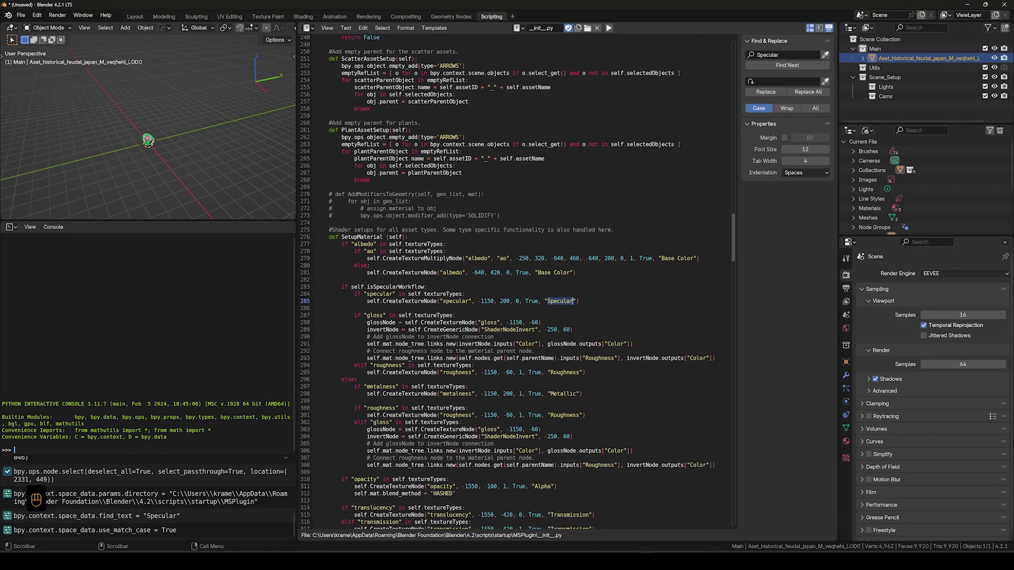
- In Layout, expand Specular on the boulder's Principled BSDF and copy IOR Level's full data path
left_click(134, 16)
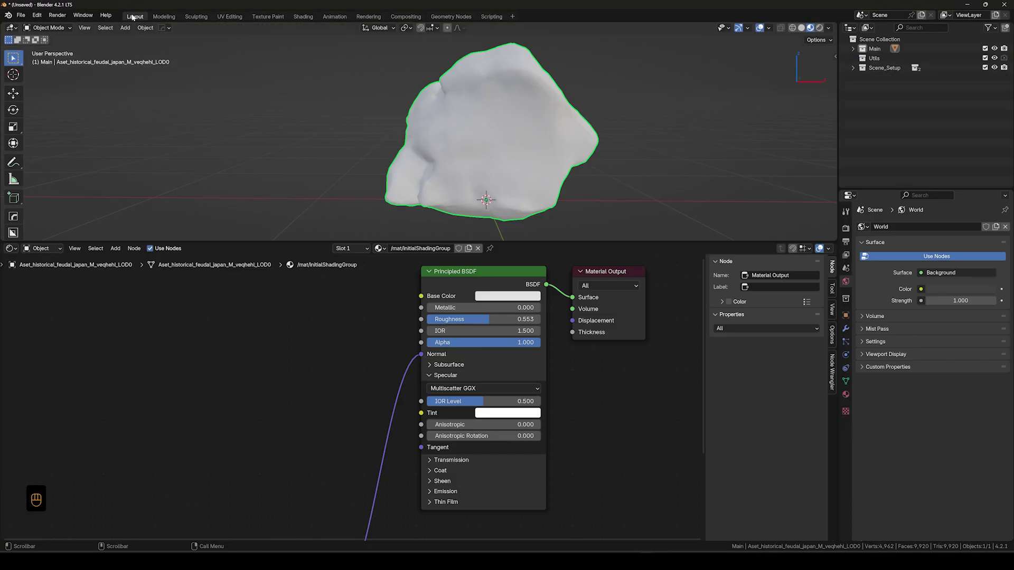
left_click(430, 376)
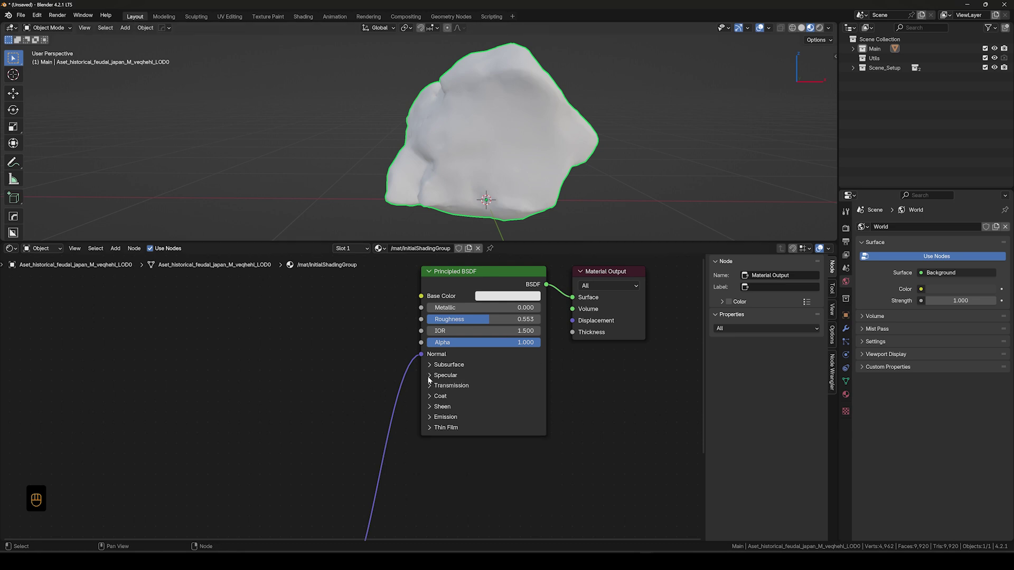
left_click(474, 279)
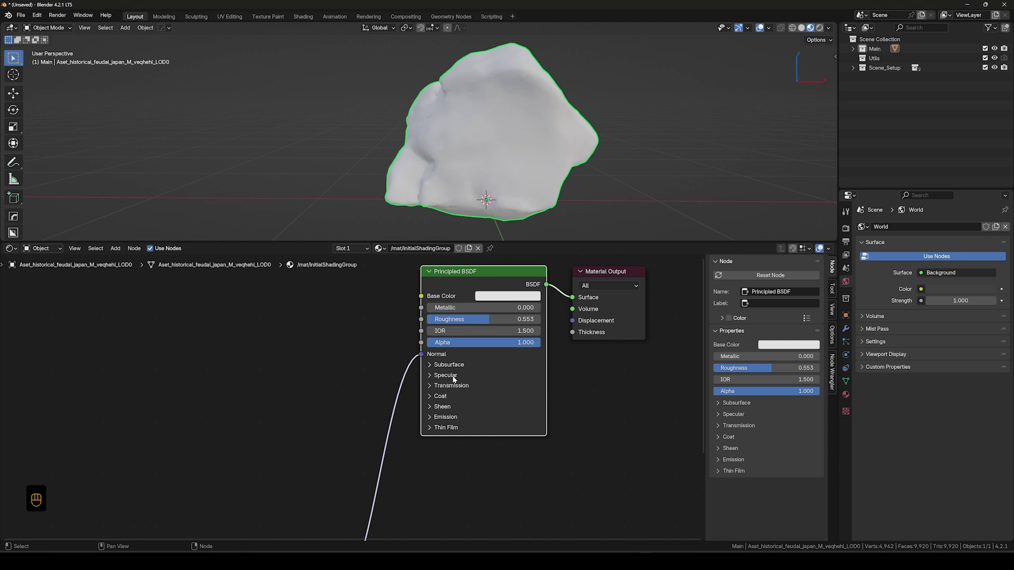
left_click(430, 377)
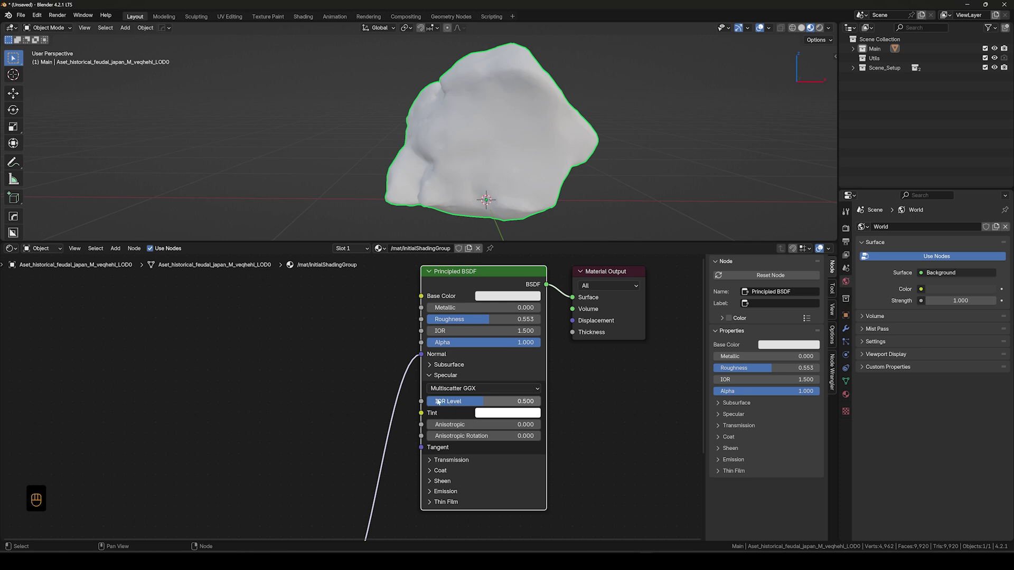
right_click(457, 402)
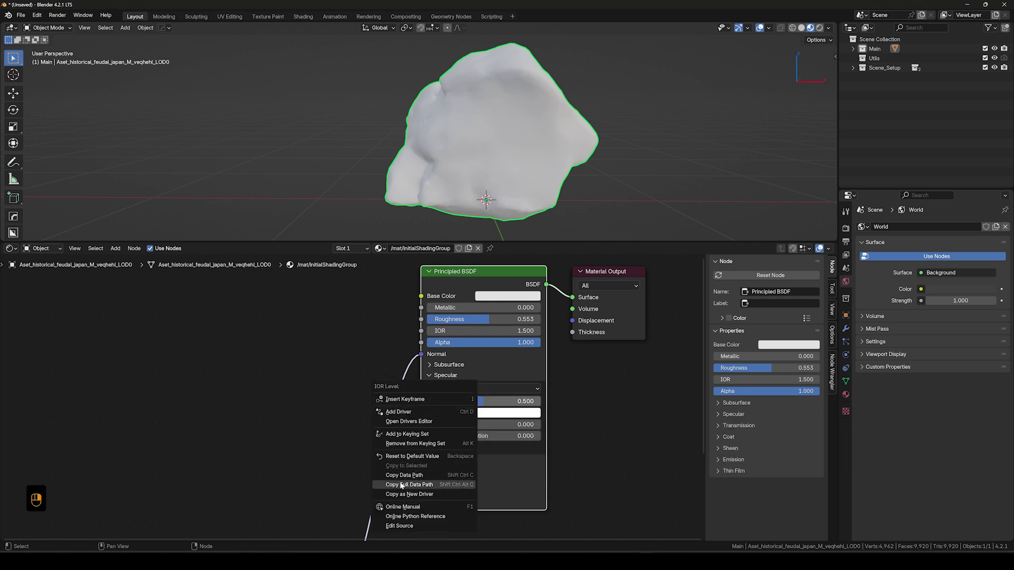
left_click(426, 486)
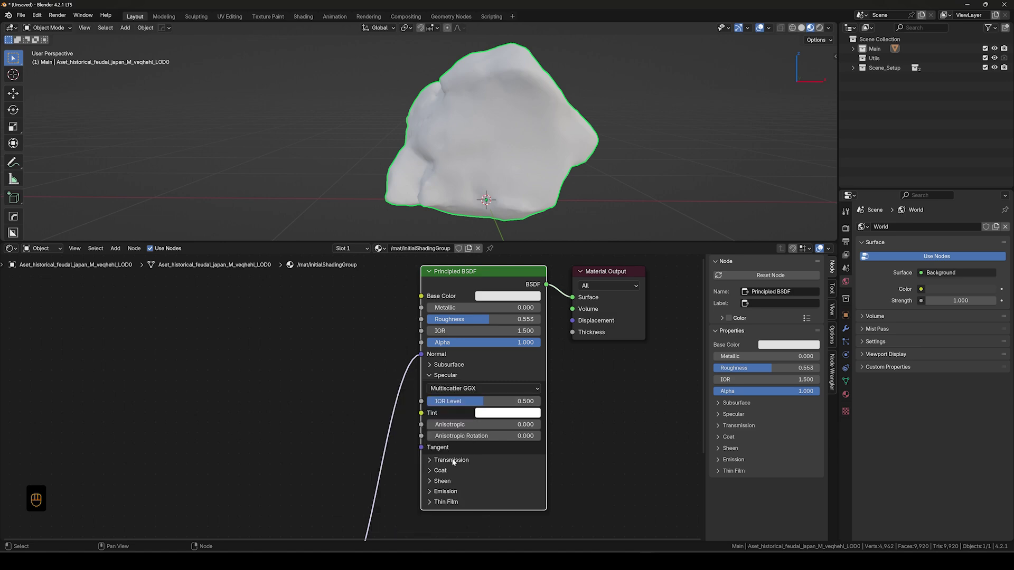
- In the Scripting console, evaluate the pasted path's name to reveal 'Specular IOR Level'
left_click(492, 17)
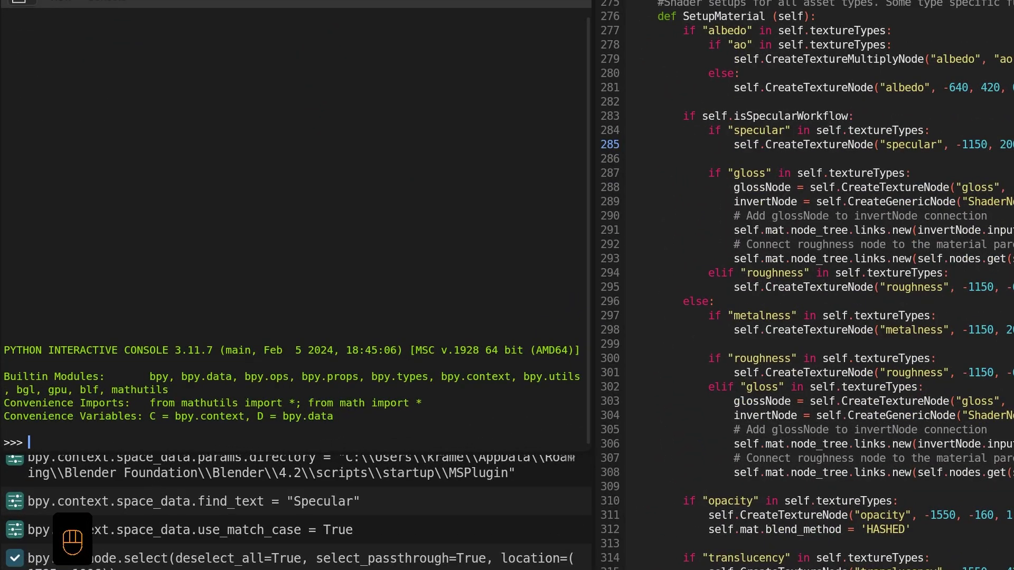
right_click(74, 455)
left_click(59, 514)
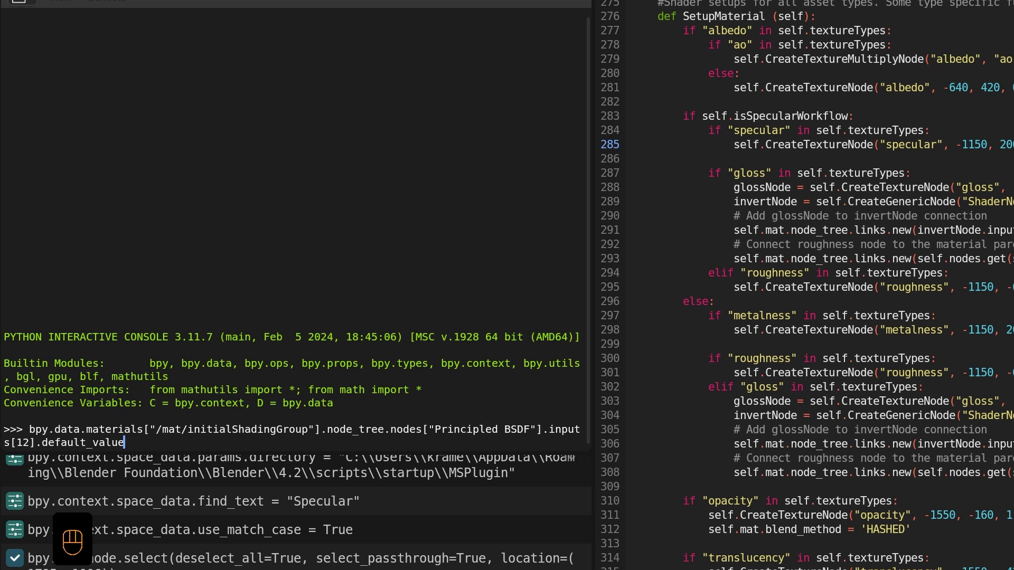
key("BackSpace")
key("BackSpace")
key("BackSpace")
key("BackSpace")
key("BackSpace")
key("BackSpace")
key("BackSpace")
key("BackSpace")
key("BackSpace")
key("BackSpace")
key("BackSpace")
key("BackSpace")
key("BackSpace")
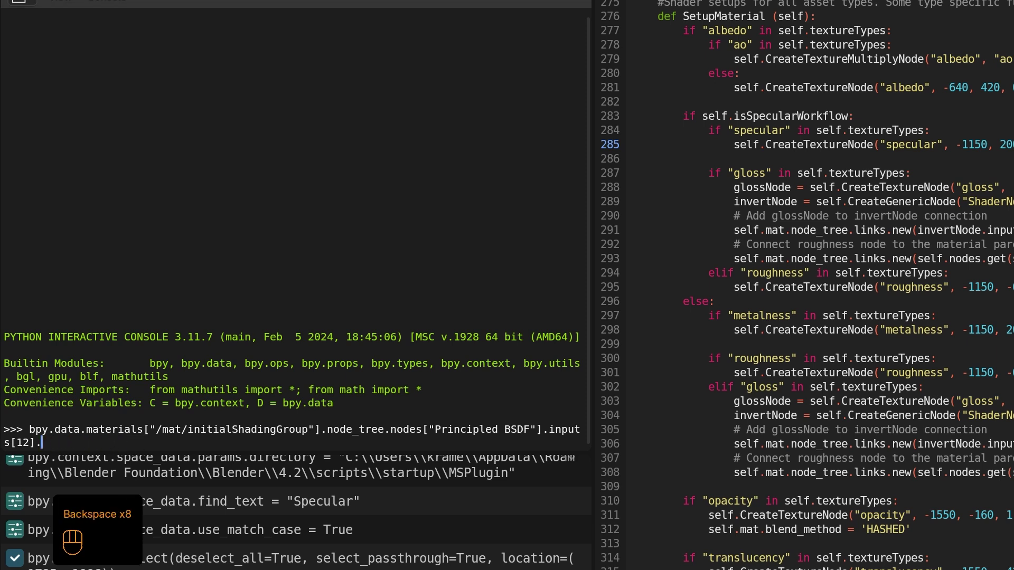
type("name")
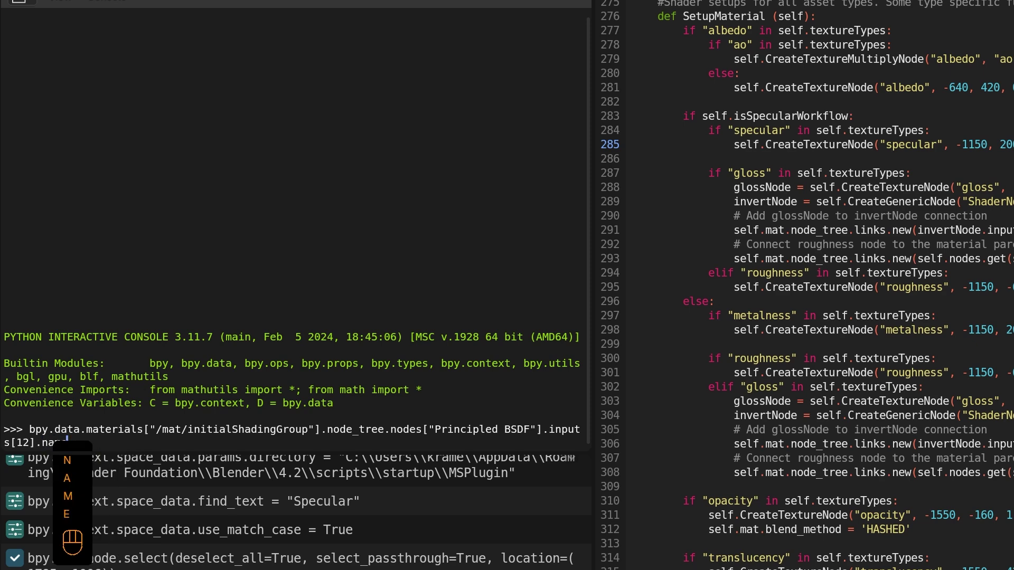
key("Return")
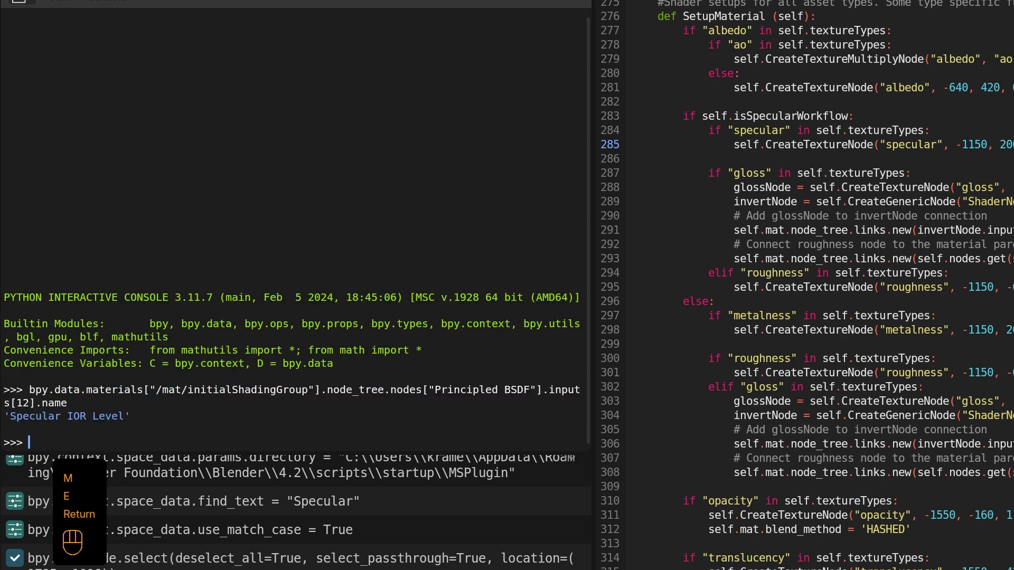
- Copy the printed name 'Specular IOR Level' from the console
left_click_drag(126, 416, 10, 416)
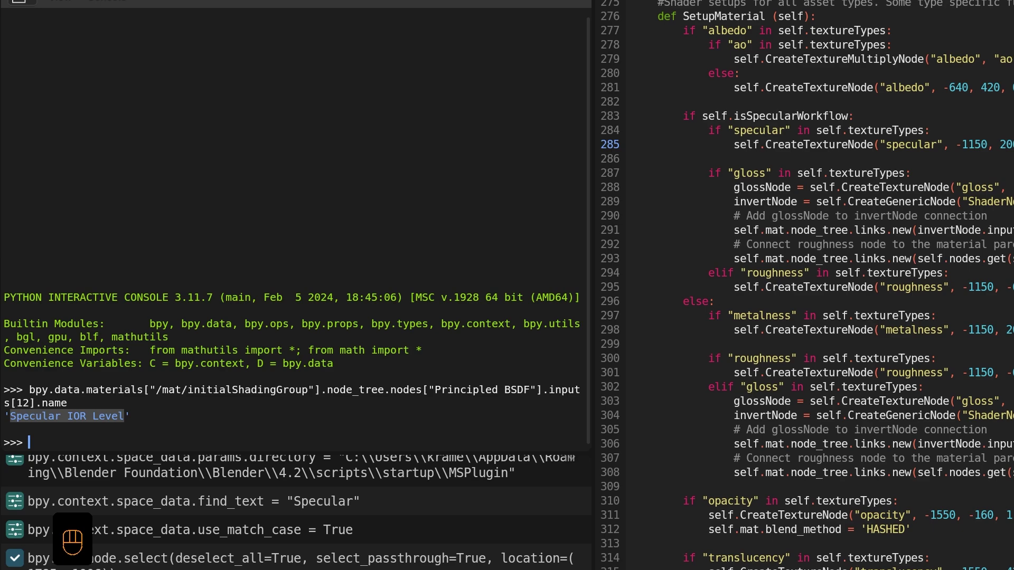
right_click(93, 417)
left_click(62, 398)
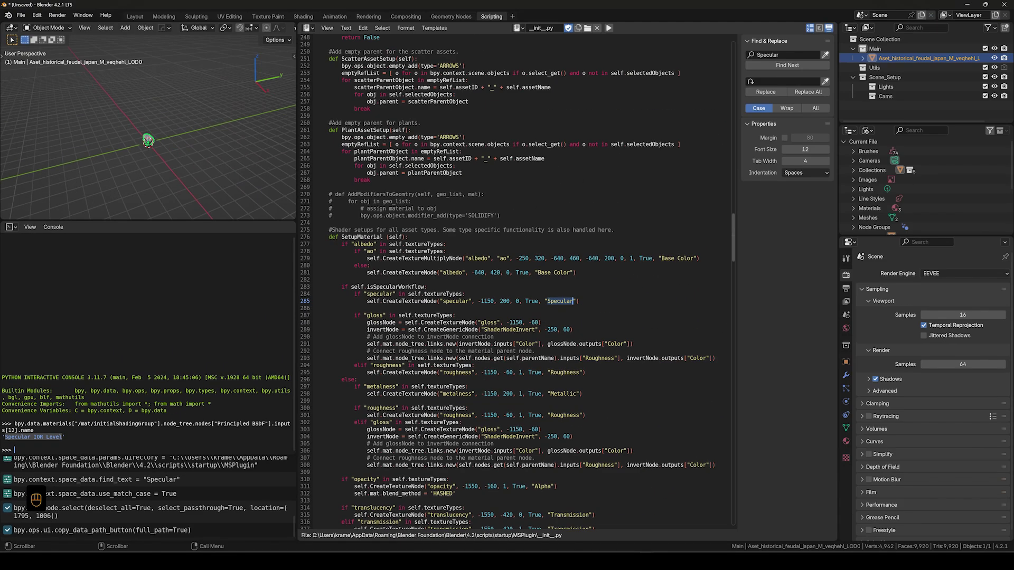
- Replace 'Specular' with 'Specular IOR Level' on lines 285 and 338, confirming no matches remain
right_click(560, 301)
left_click(560, 303)
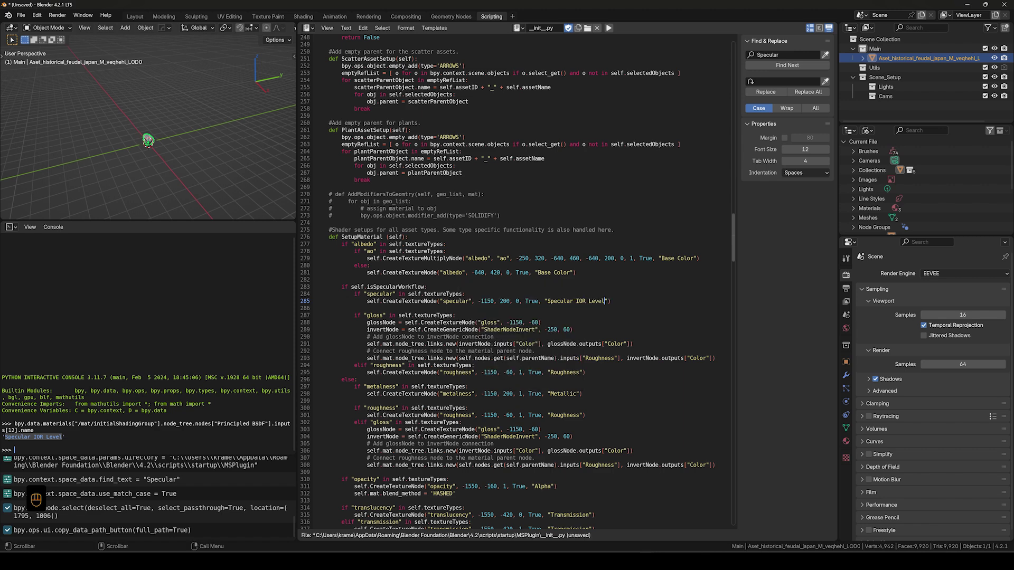
left_click(787, 65)
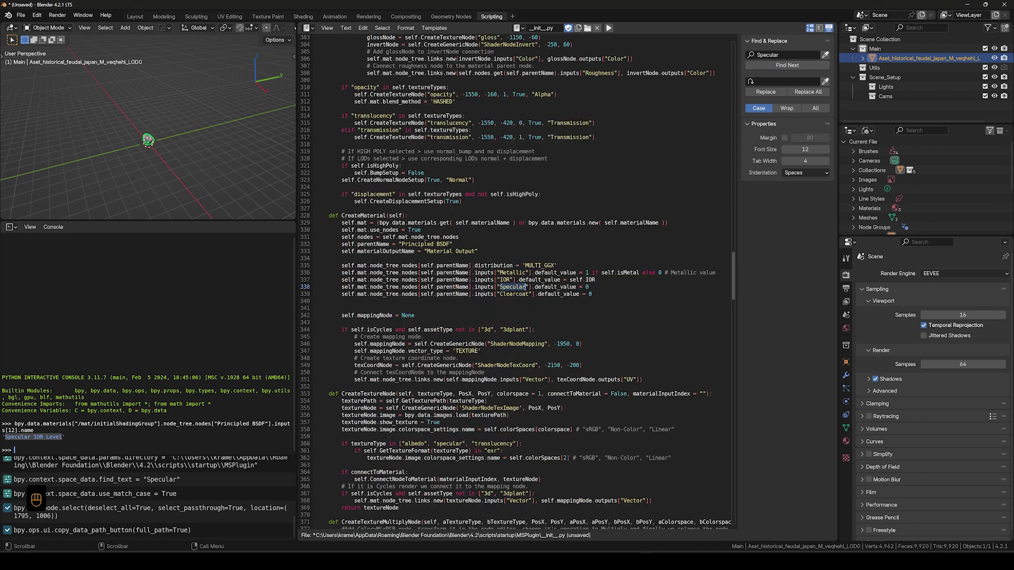
right_click(496, 287)
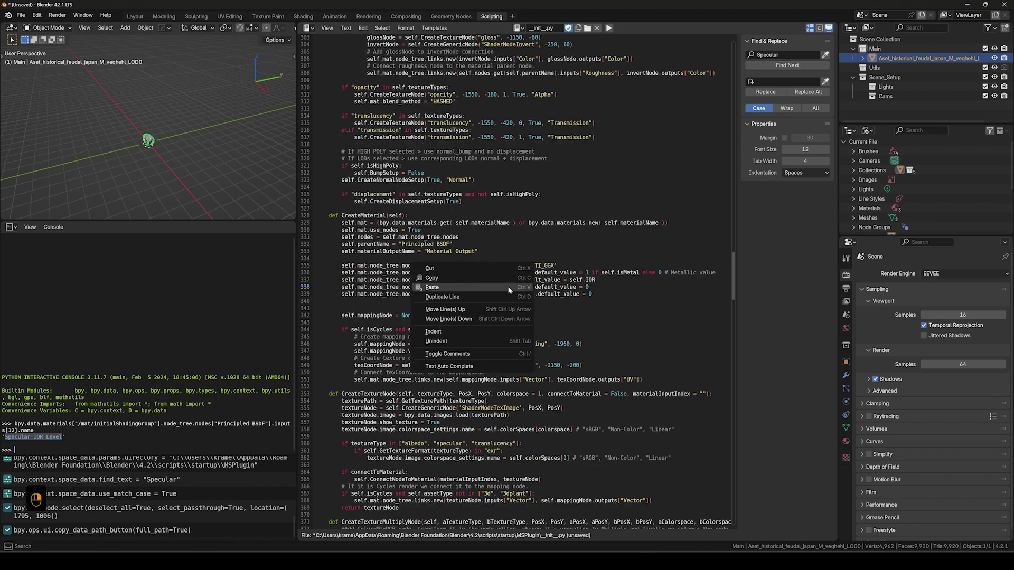
left_click(433, 287)
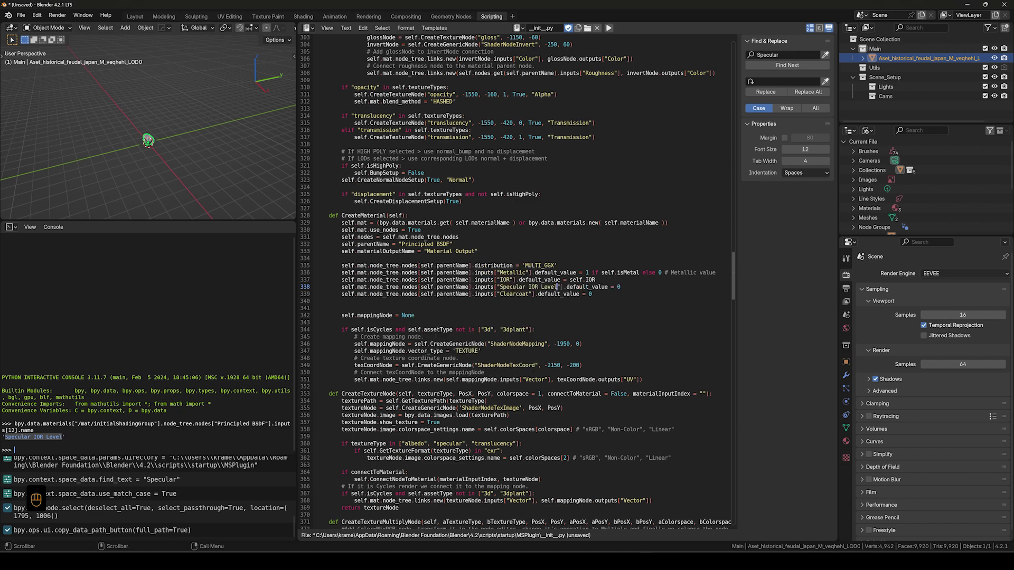
left_click(785, 65)
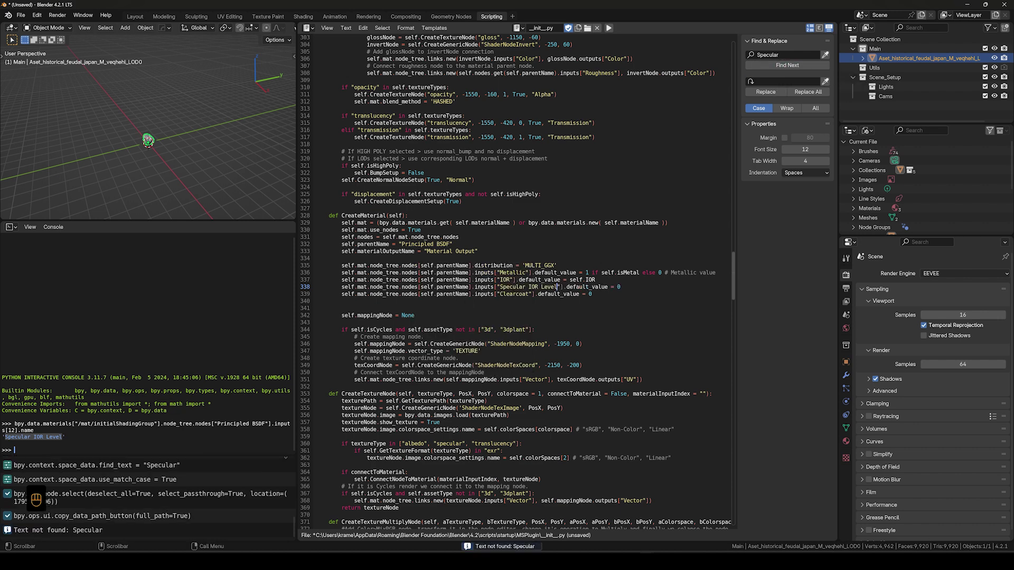
scroll(517, 280, "up", 4)
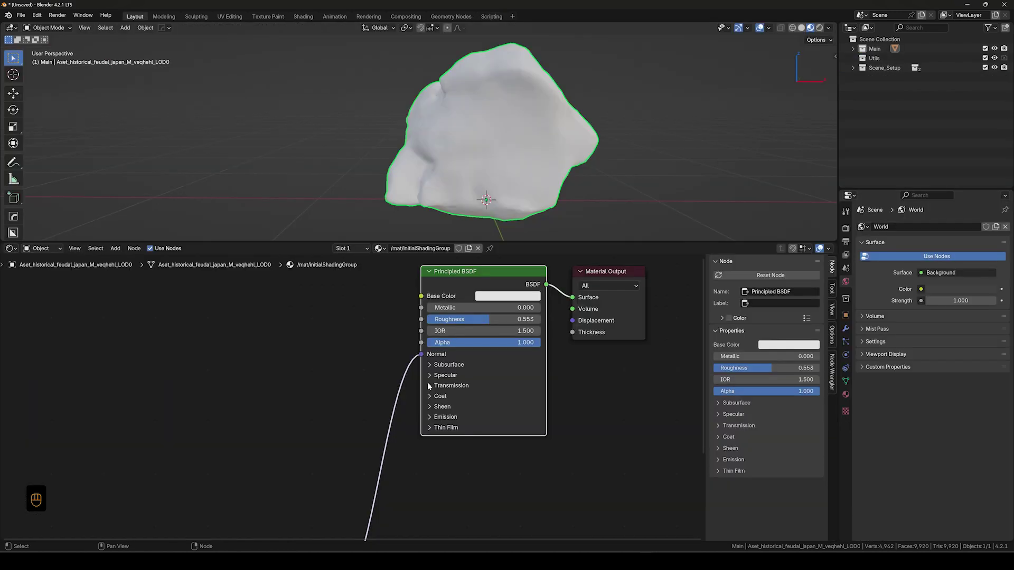
- Expand Transmission on the Principled BSDF and copy the Weight input's full data path
left_click(428, 385)
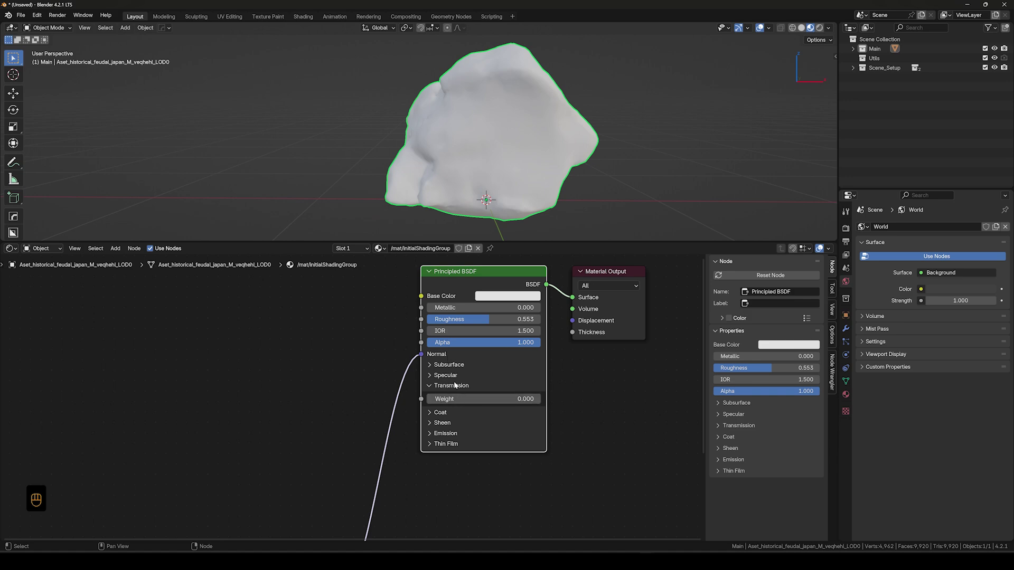
right_click(449, 399)
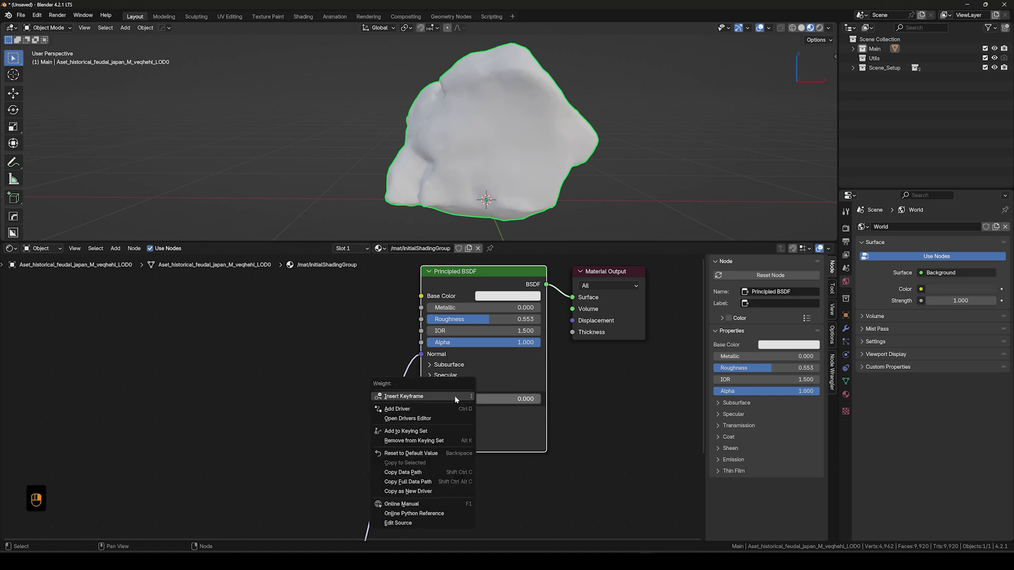
left_click(412, 482)
- In the Scripting console, evaluate the pasted path's name, showing input 17 is 'Transmission Weight'
left_click(491, 16)
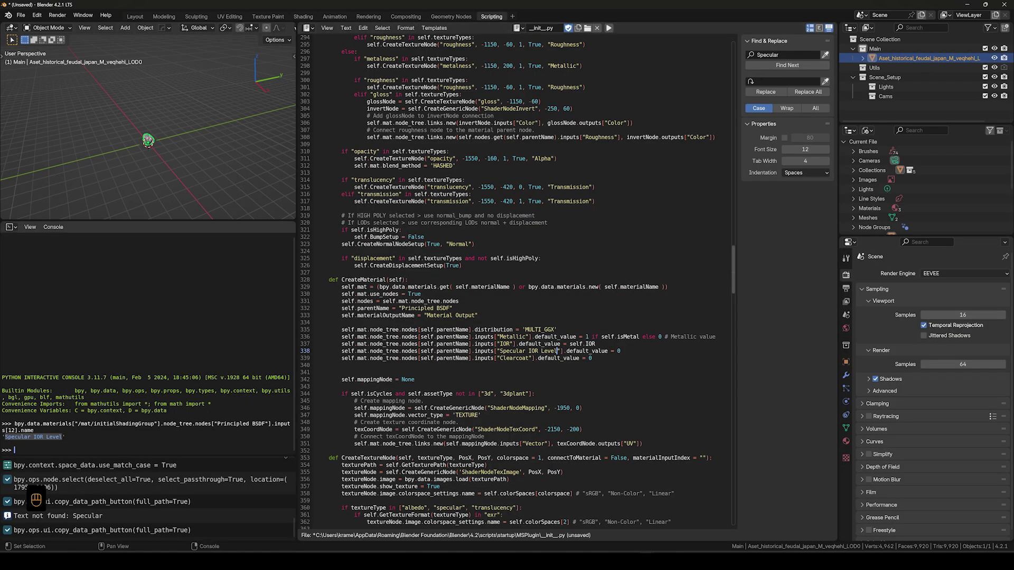
right_click(50, 455)
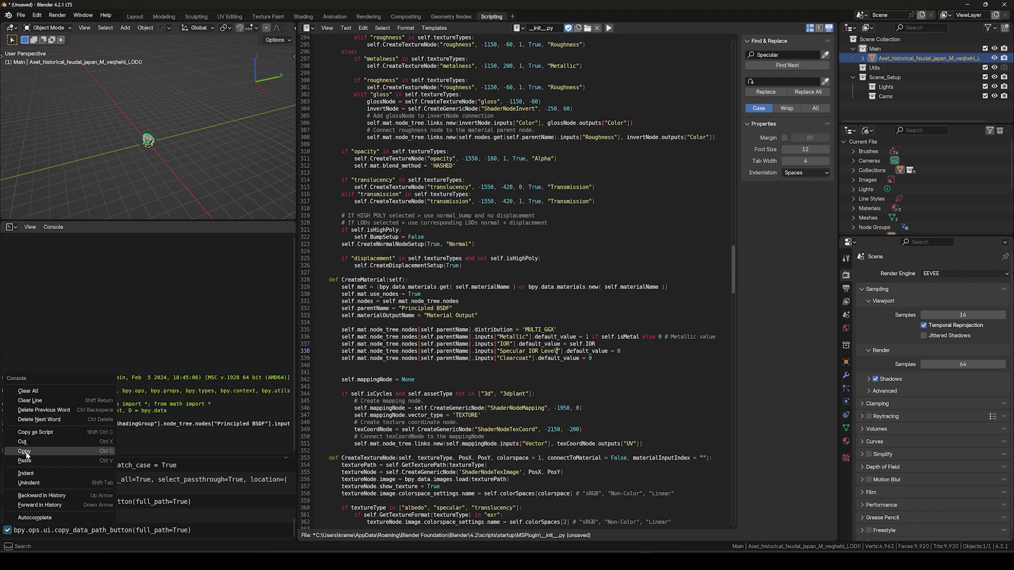
left_click(33, 461)
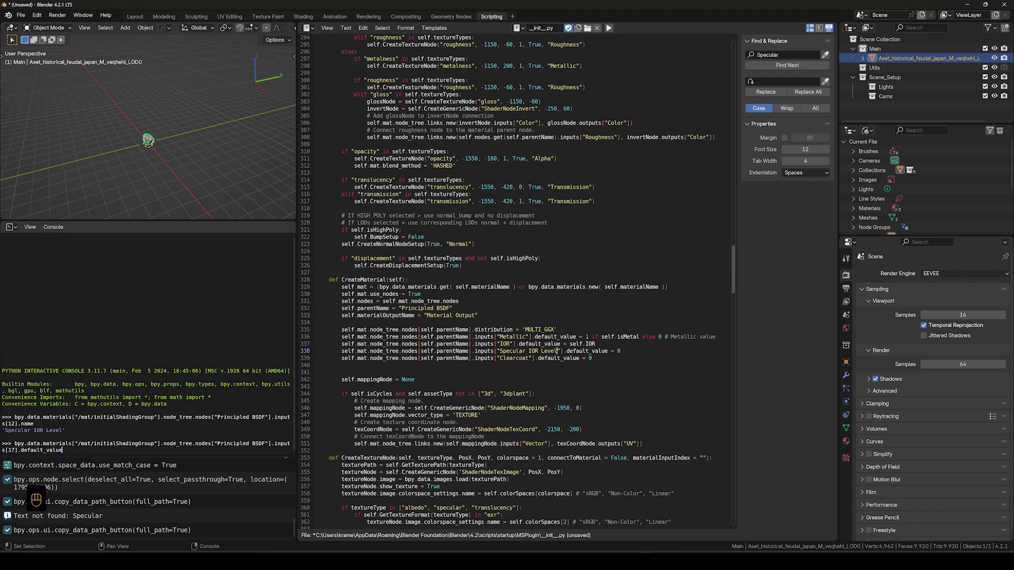
key("BackSpace")
key("BackSpace")
key("BackSpace")
key("BackSpace")
key("BackSpace")
key("BackSpace")
key("BackSpace")
key("BackSpace")
key("BackSpace")
key("BackSpace")
key("BackSpace")
key("BackSpace")
key("BackSpace")
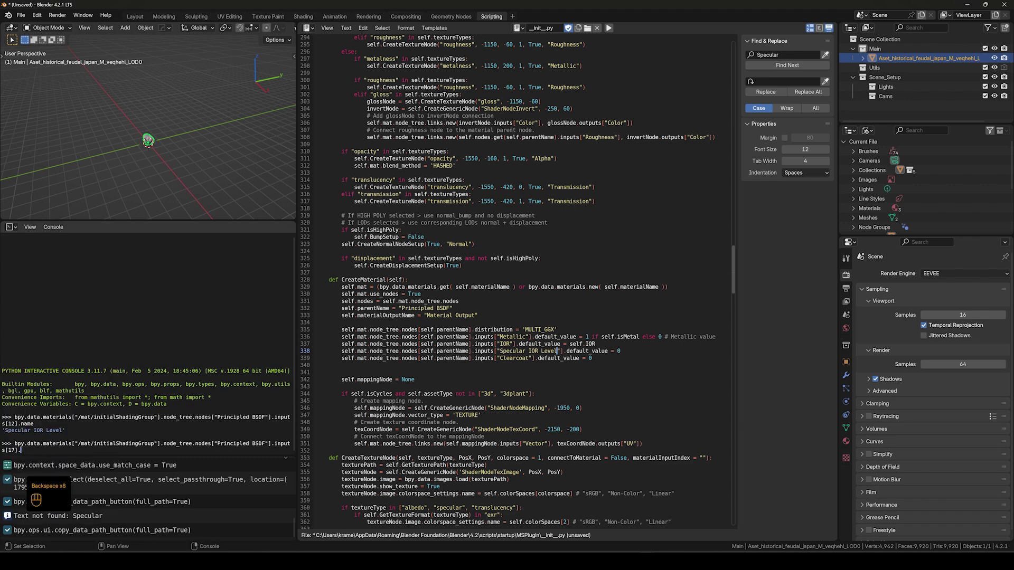
type("name")
key("Return")
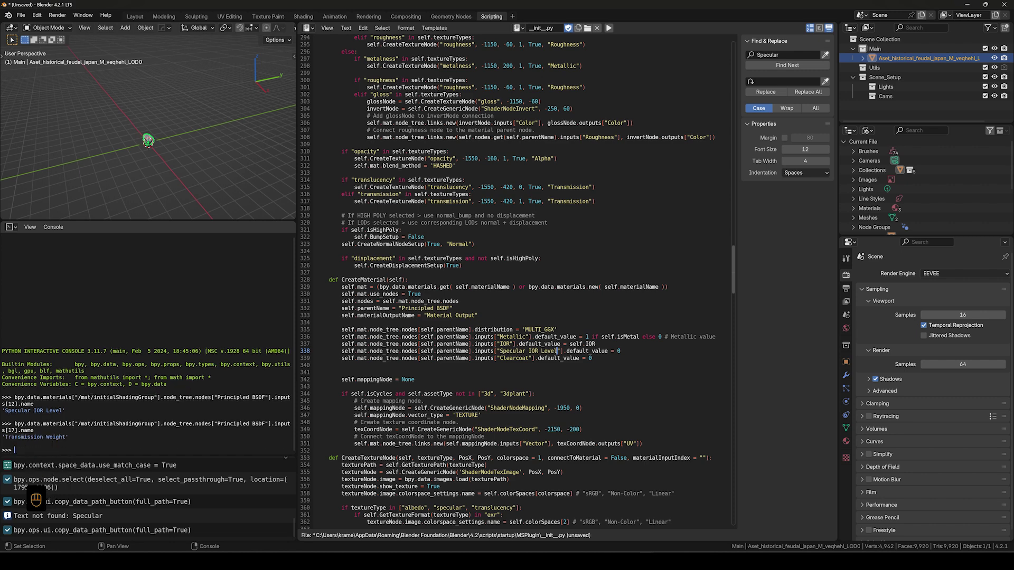
- Copy the printed name 'Transmission Weight' from the console
left_click_drag(66, 437, 8, 437)
right_click(45, 440)
left_click(32, 437)
- Replace 'Transmission' with 'Transmission Weight' on lines 315 and 317 of the script
double_click(570, 187)
right_click(570, 187)
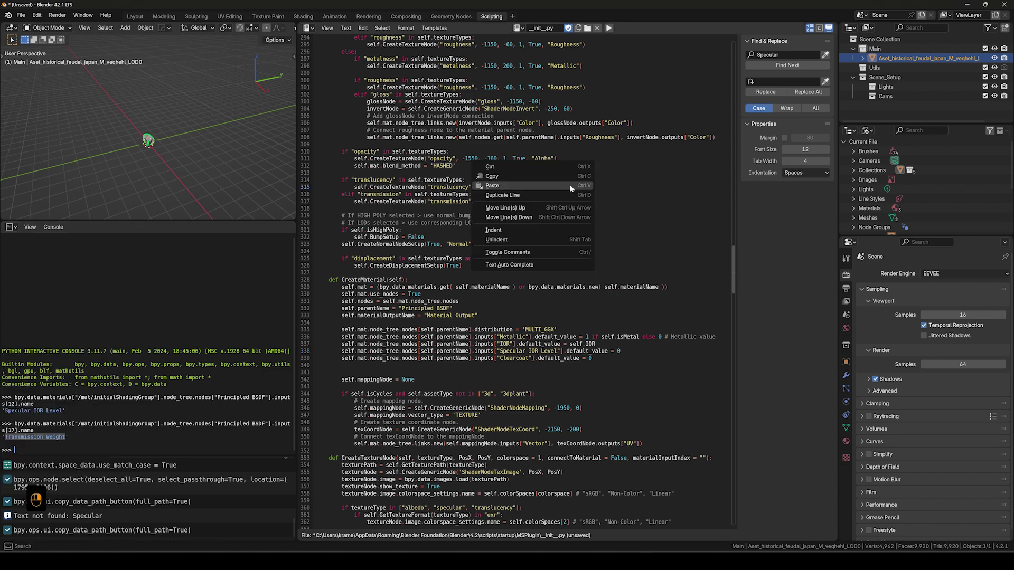
left_click(507, 189)
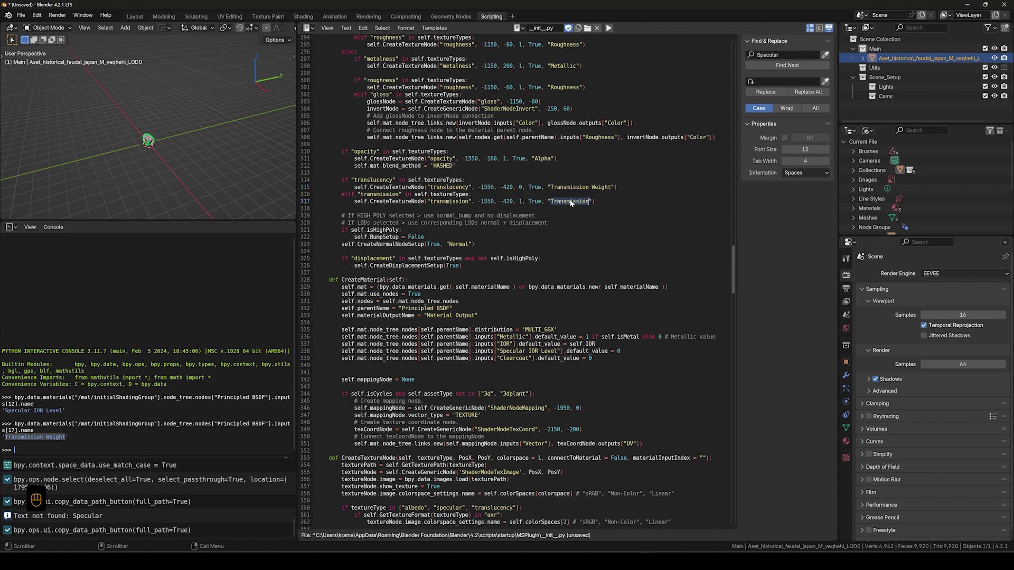
right_click(570, 204)
left_click(492, 201)
- Search the script for 'Transmission' to verify no old references remain
scroll(522, 282, "up", 1)
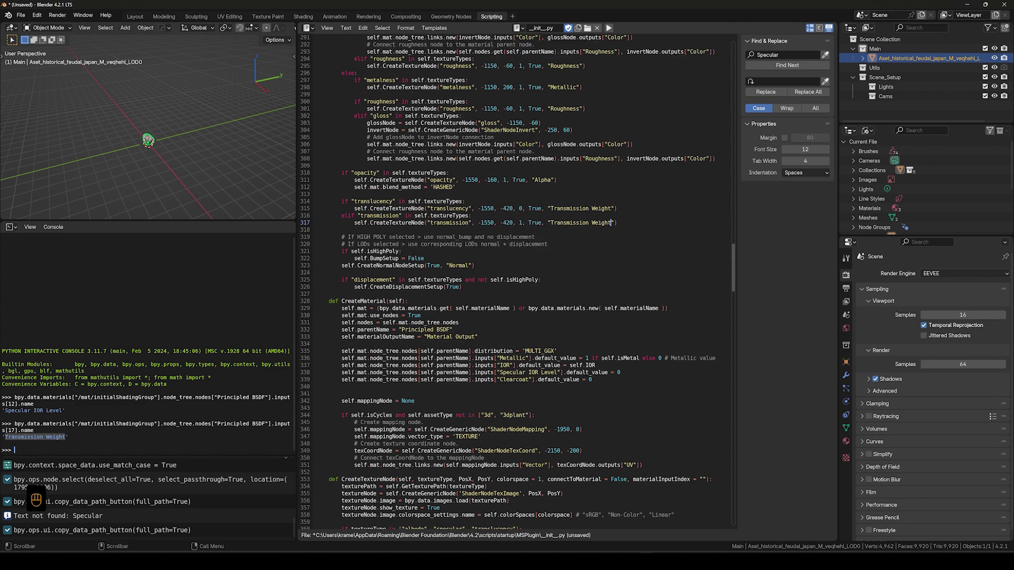
left_click_drag(732, 265, 737, 57)
key("ctrl+f")
type("Transmission")
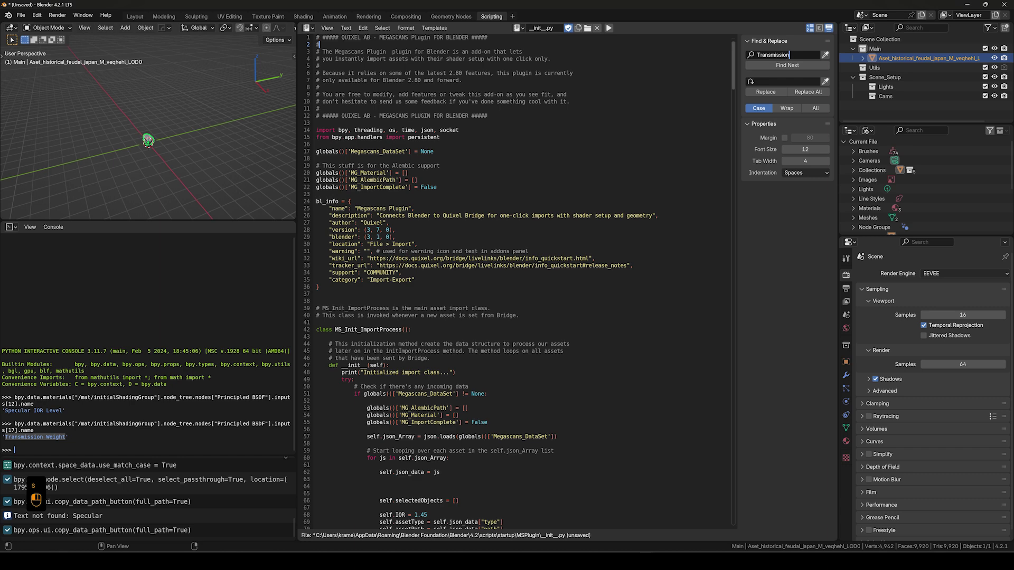
key("Return")
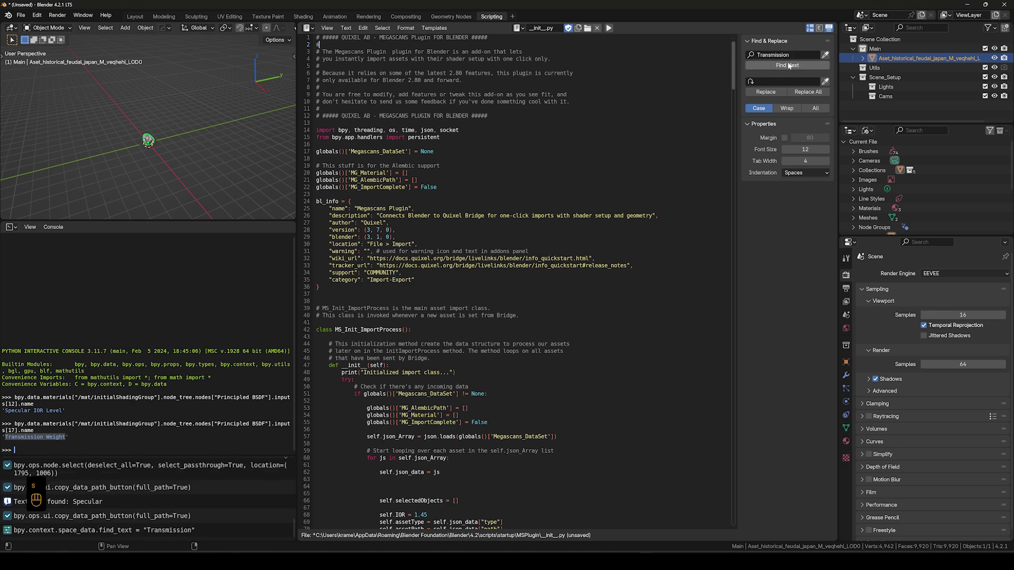
left_click(792, 65)
left_click(794, 66)
left_click(794, 65)
scroll(517, 280, "down", 3)
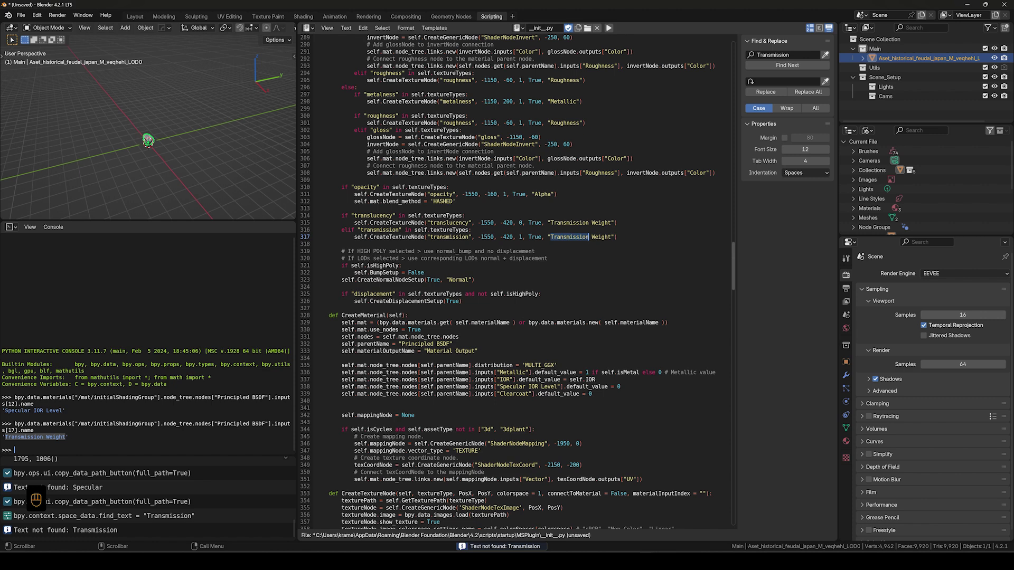
- Search the script for 'clearcoat', locating the single reference on line 339
left_click(776, 56)
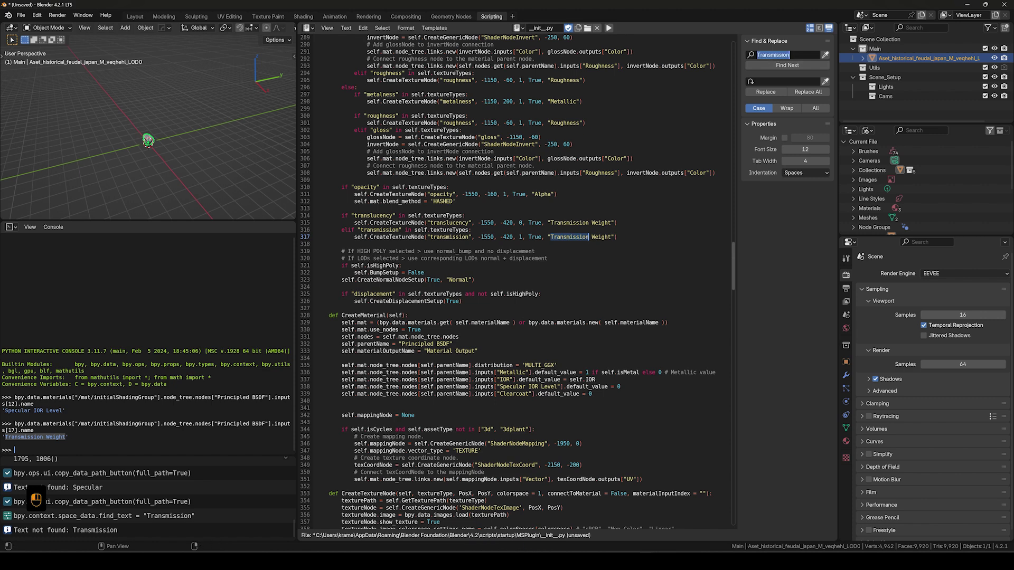
type("clearcoat")
key("Return")
left_click_drag(732, 256, 733, 58)
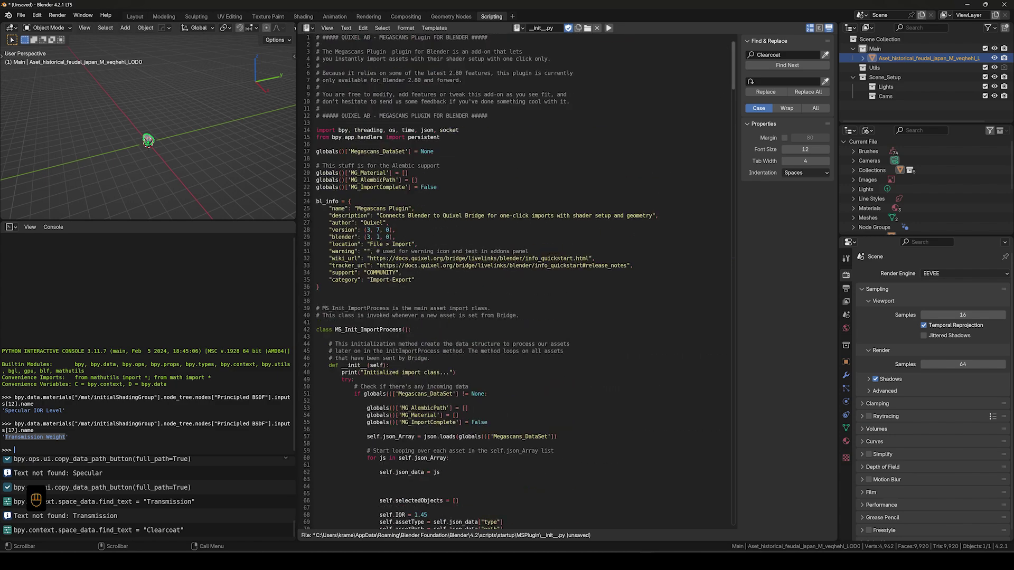
left_click(790, 64)
left_click(790, 65)
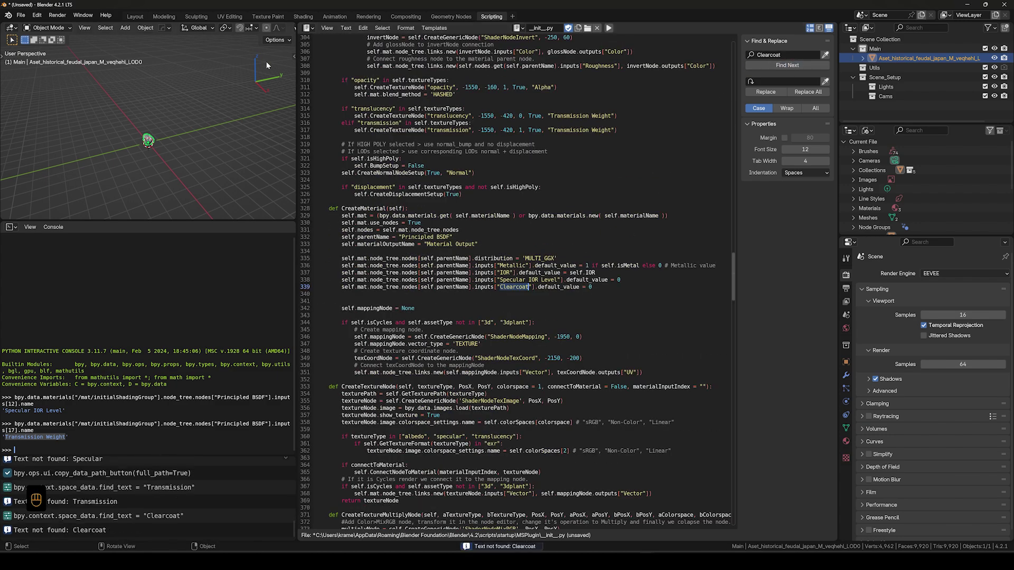
- In Layout, collapse Transmission, expand Coat, and copy the Coat Weight input's full data path
left_click(135, 16)
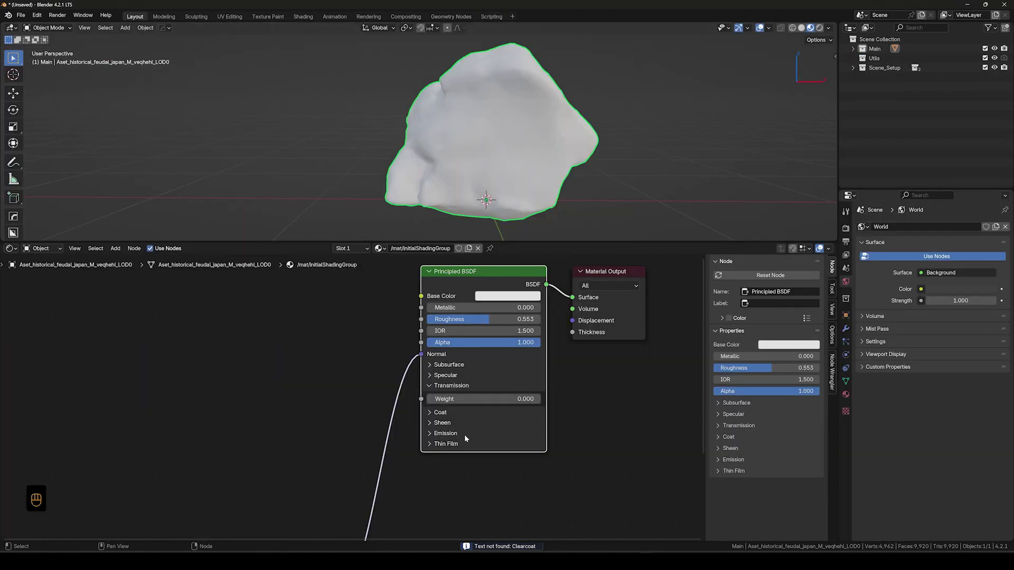
left_click(431, 385)
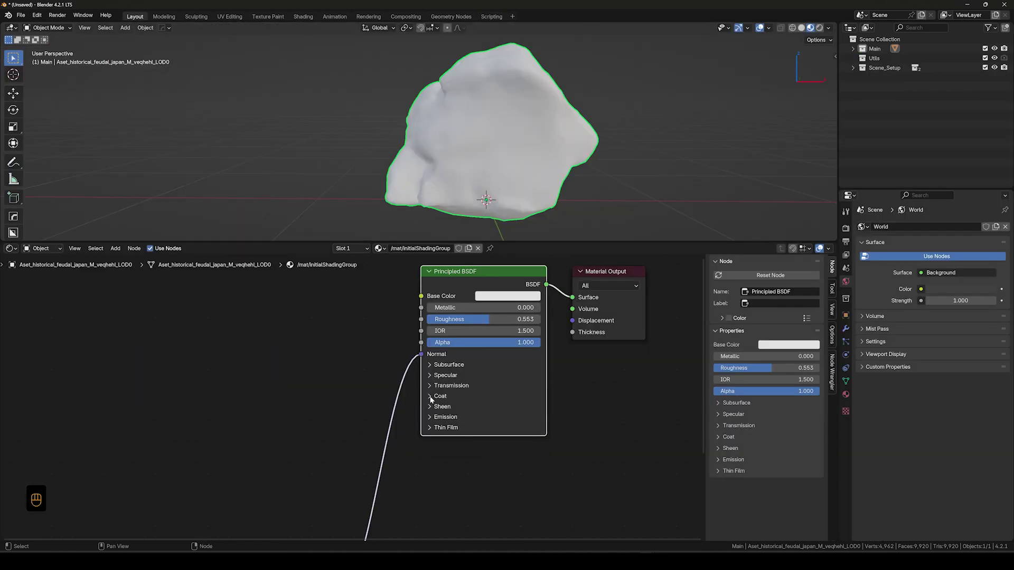
left_click(430, 396)
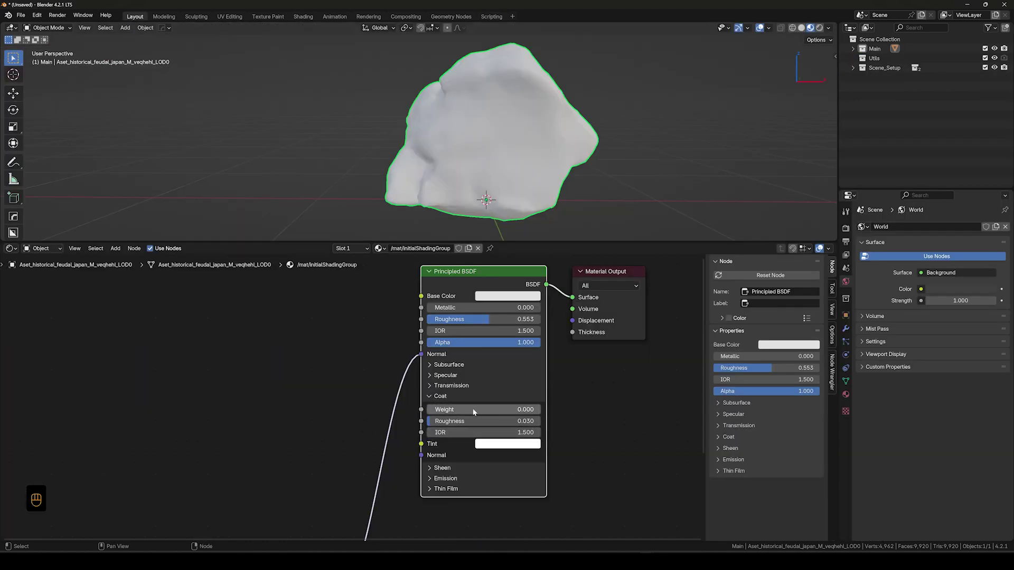
right_click(454, 410)
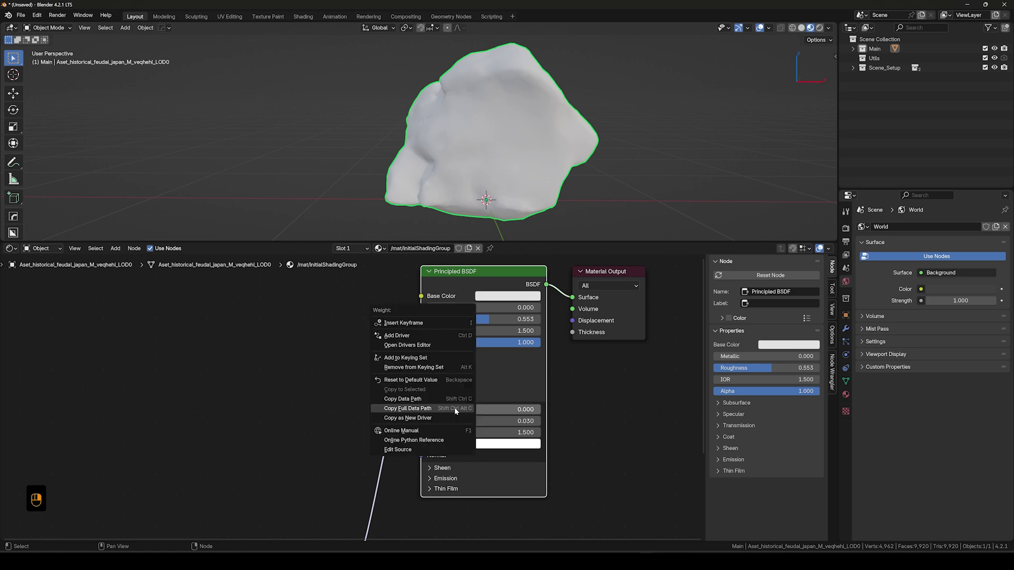
left_click(412, 409)
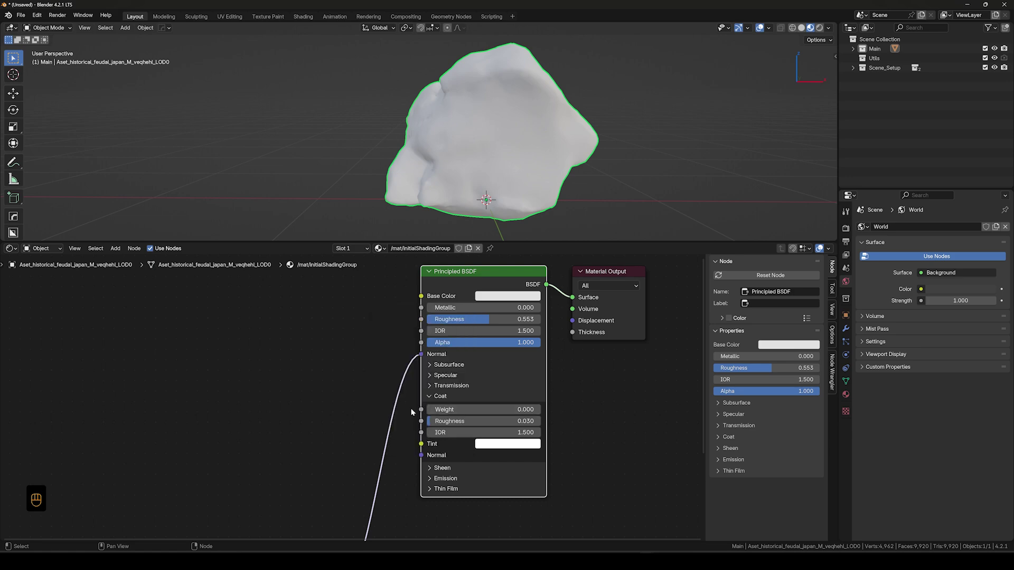
- In the Scripting console, evaluate the path's name, showing input 18 is 'Coat Weight', and select it
left_click(491, 17)
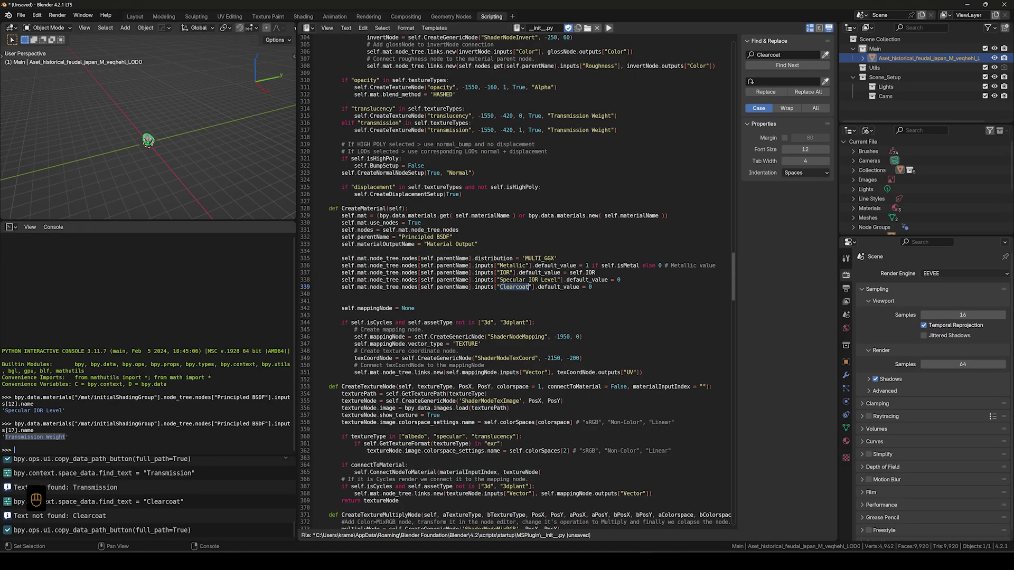
key("ctrl+v")
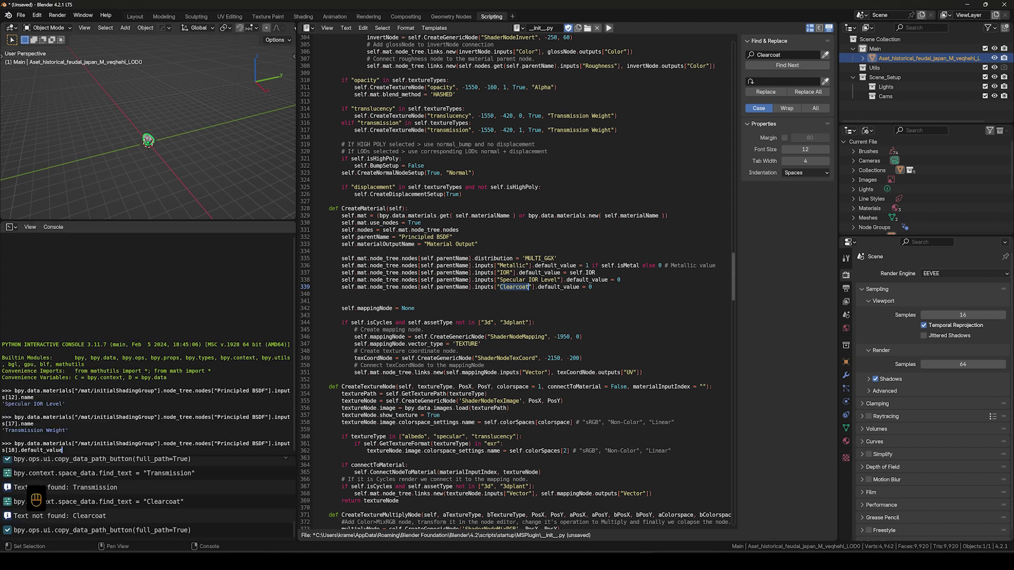
key("BackSpace")
key("BackSpace")
key("BackSpace")
key("BackSpace")
key("BackSpace")
key("BackSpace")
key("BackSpace")
key("BackSpace")
key("BackSpace")
key("BackSpace")
key("BackSpace")
key("BackSpace")
key("BackSpace")
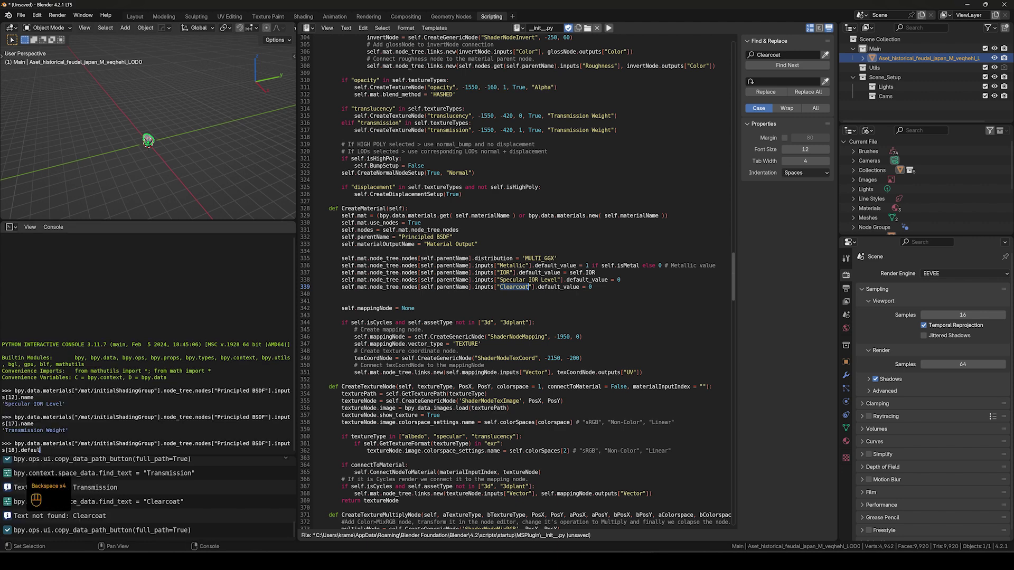
type("name")
key("Return")
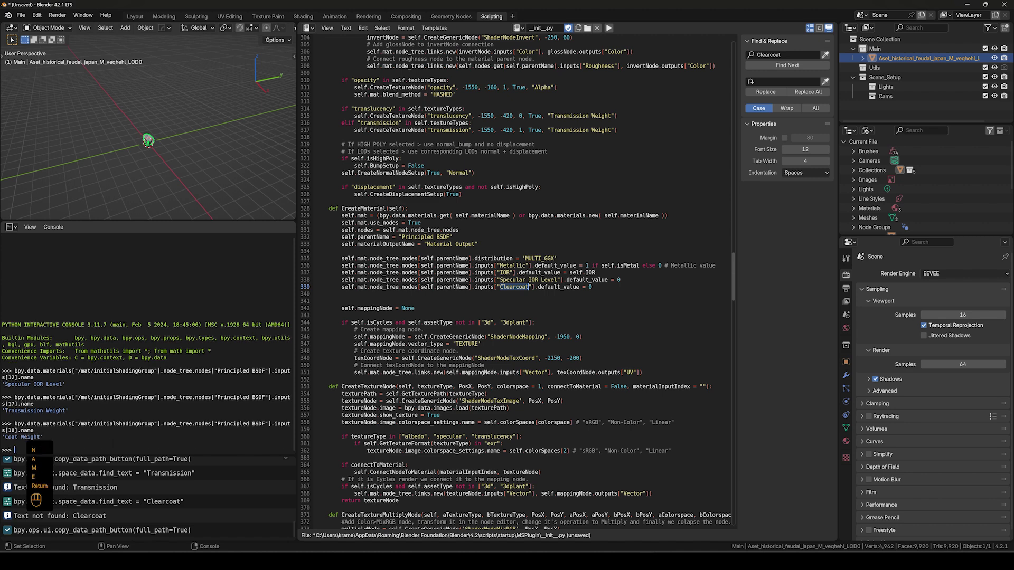
left_click_drag(41, 437, 5, 436)
- Copy 'Coat Weight' from the console and paste it over 'Clearcoat' on line 339
right_click(30, 443)
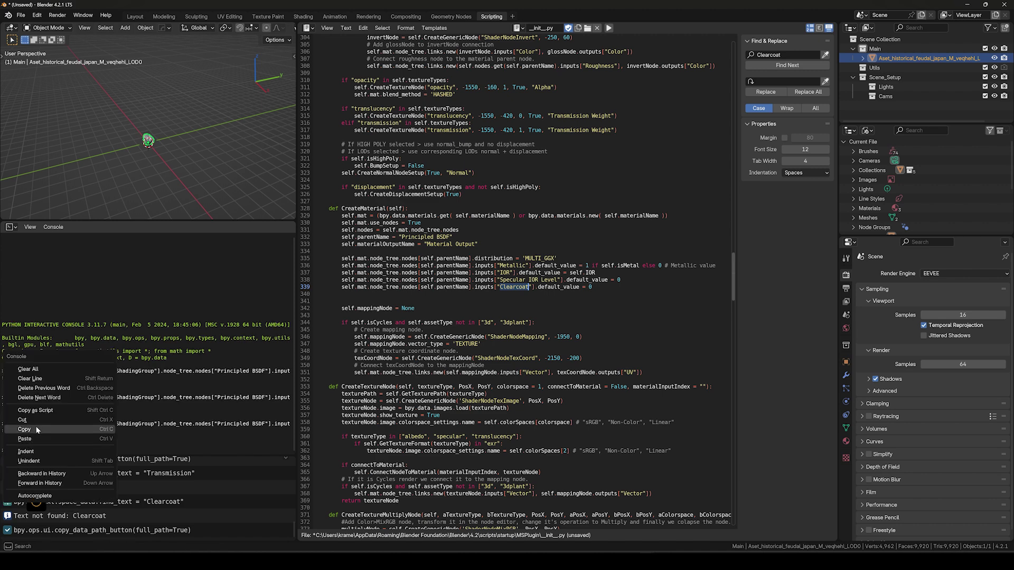
left_click(34, 432)
right_click(515, 288)
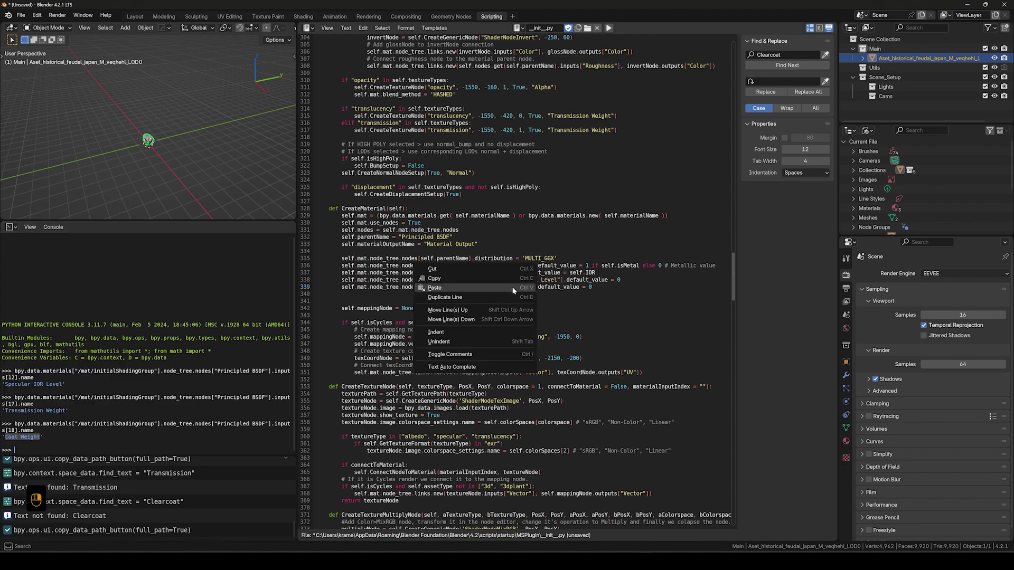
left_click(515, 292)
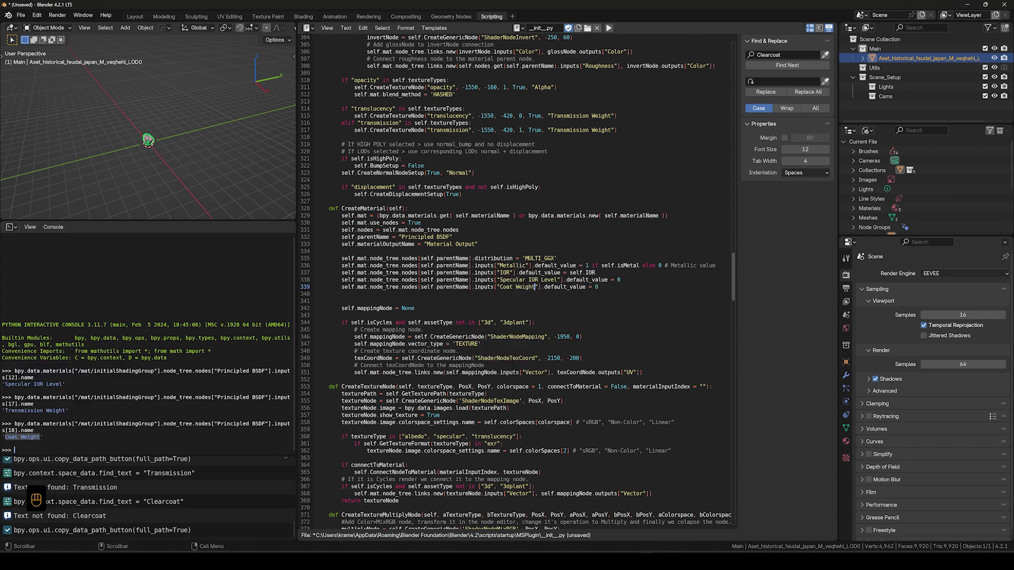
- Save the edited __init__.py via Text > Save and bring up the MSPlugin folder in File Explorer
left_click_drag(733, 277, 732, 42)
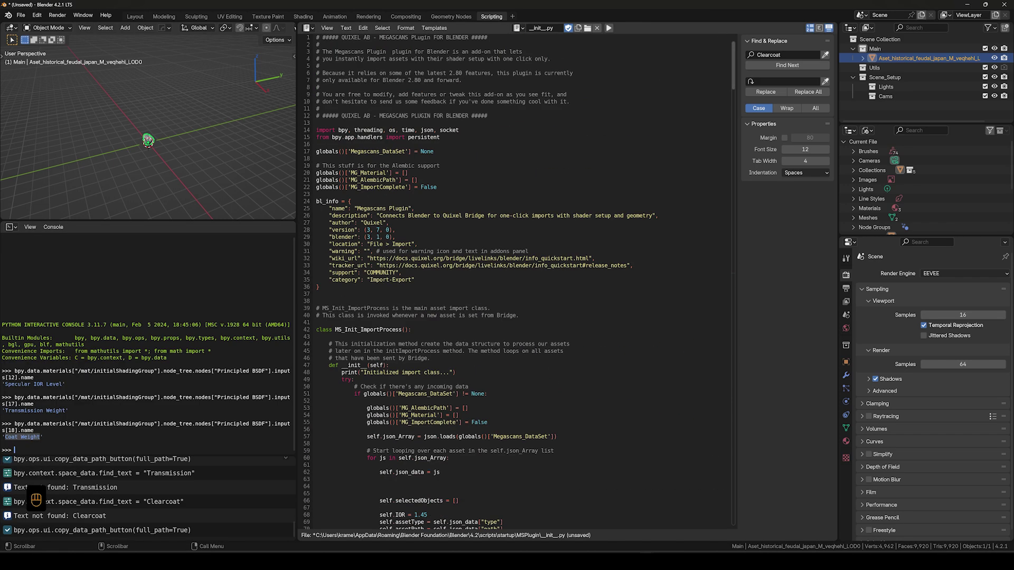
left_click(346, 29)
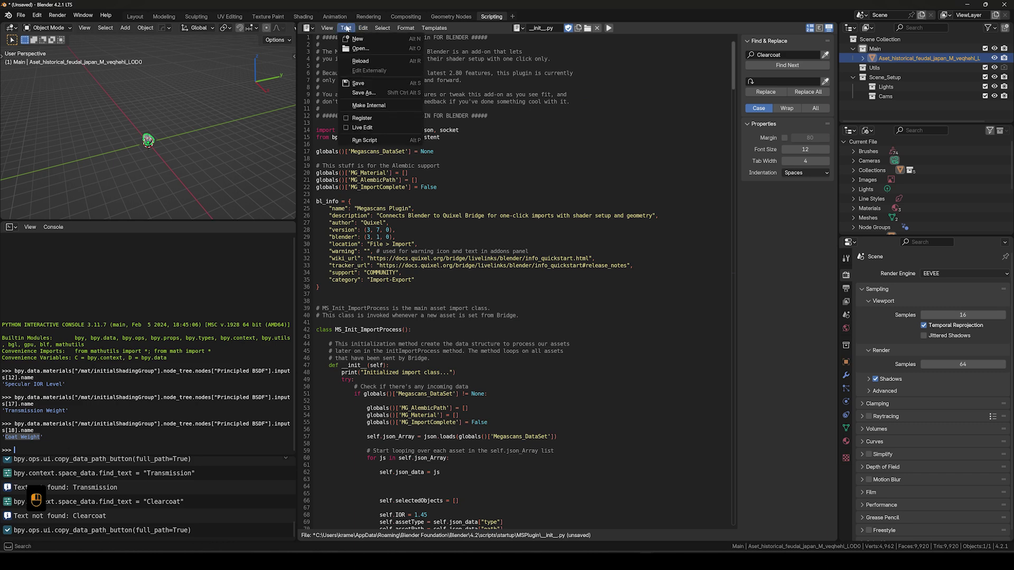
left_click(363, 84)
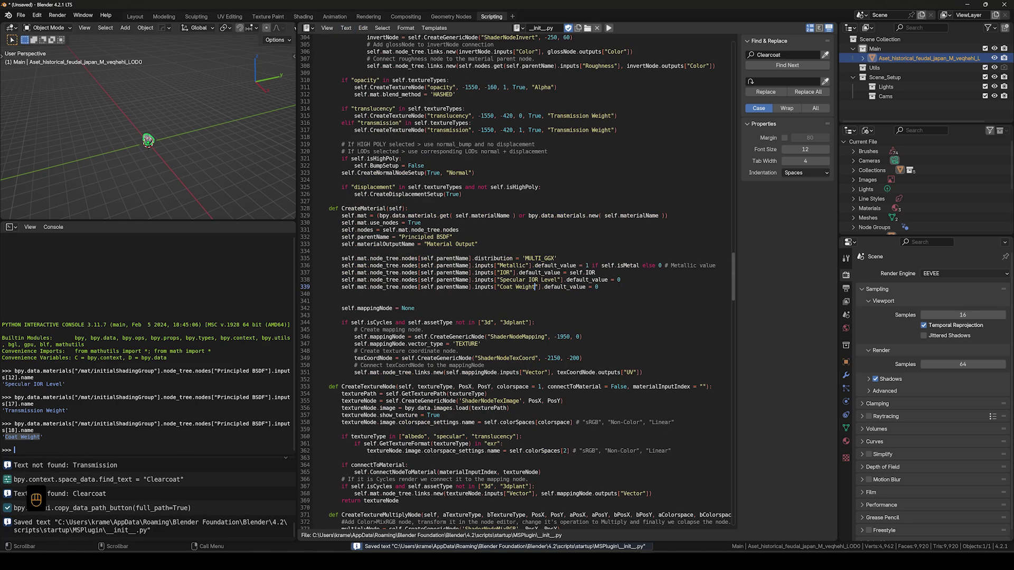
mouse_move(430, 534)
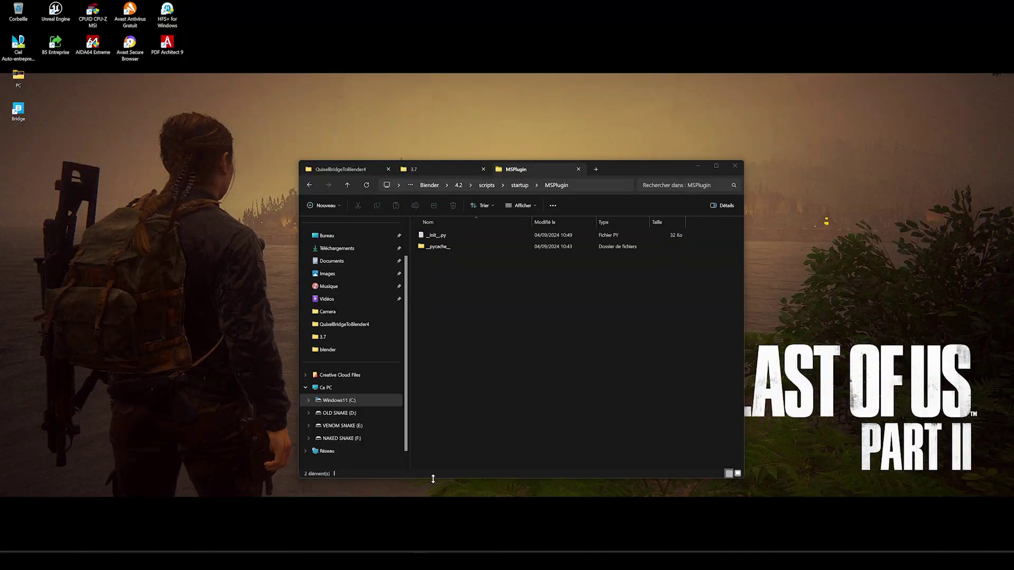
left_click(420, 496)
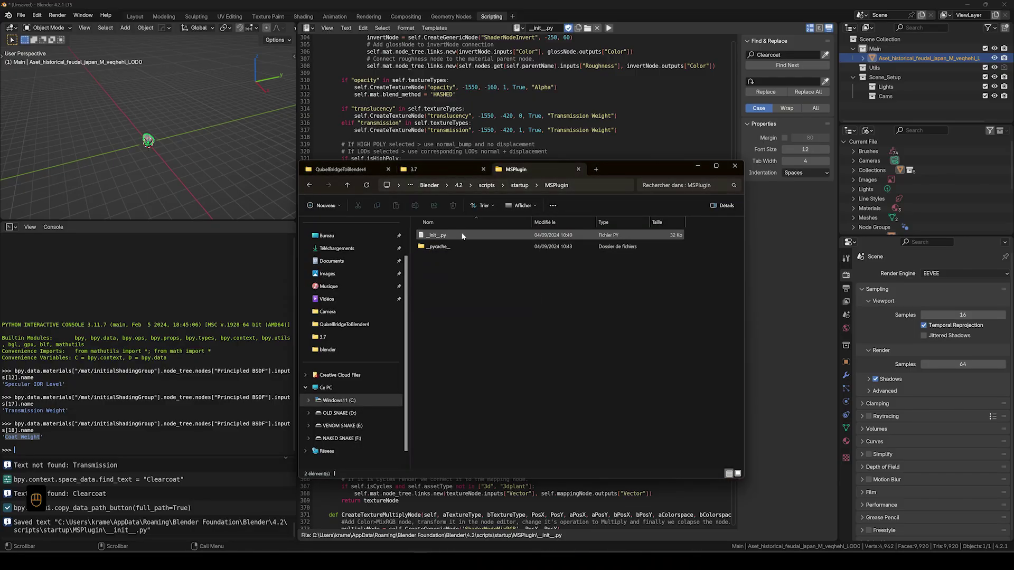
- Quit Blender with Don't Save, then go up to the 4.2 scripts folder in Explorer
left_click(798, 258)
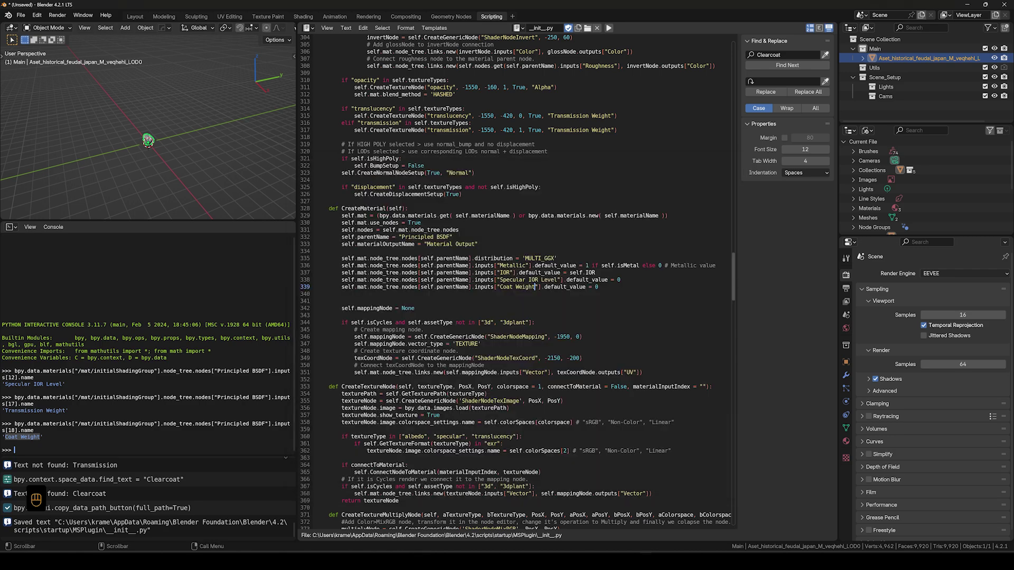
scroll(517, 280, "up", 1)
left_click(21, 15)
left_click(46, 215)
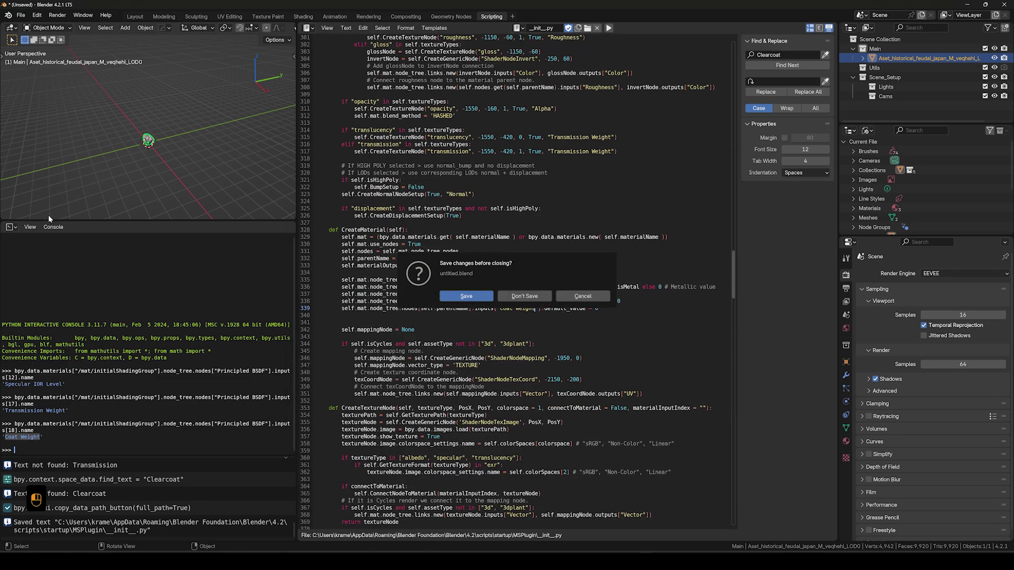
left_click(515, 296)
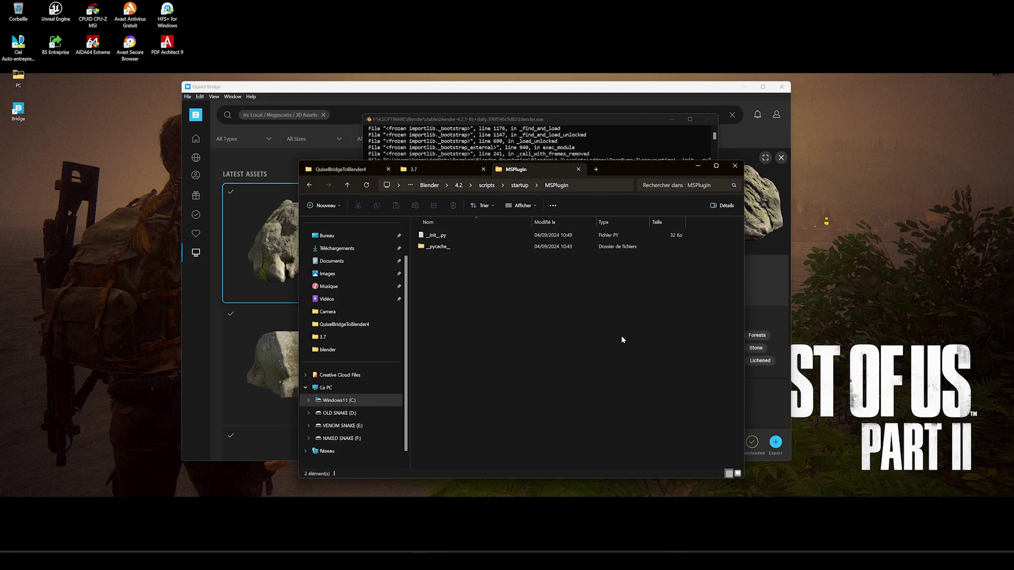
left_click(487, 186)
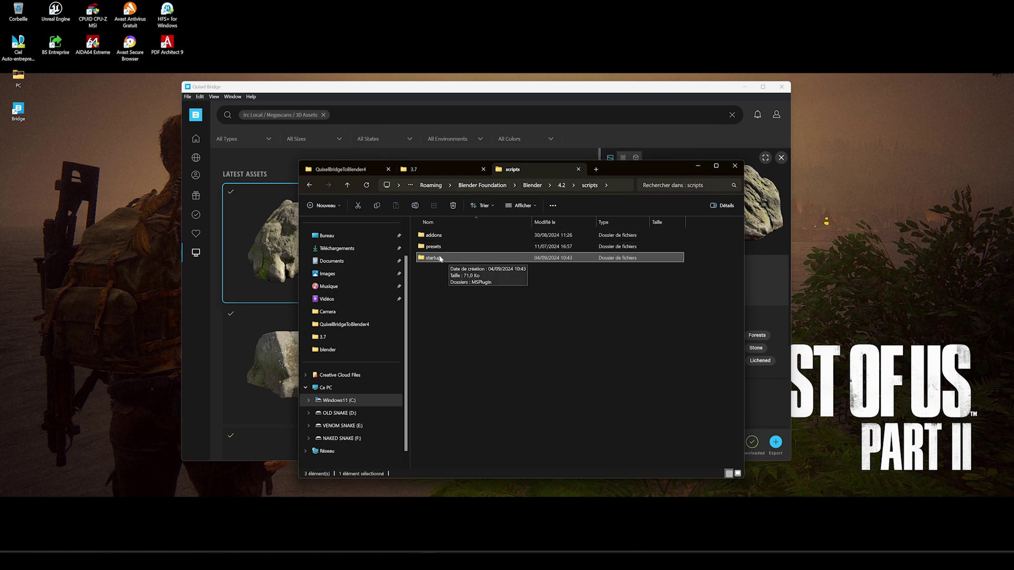
- Open the startup folder containing MSPlugin, then bring Blender Launcher to the front
double_click(433, 258)
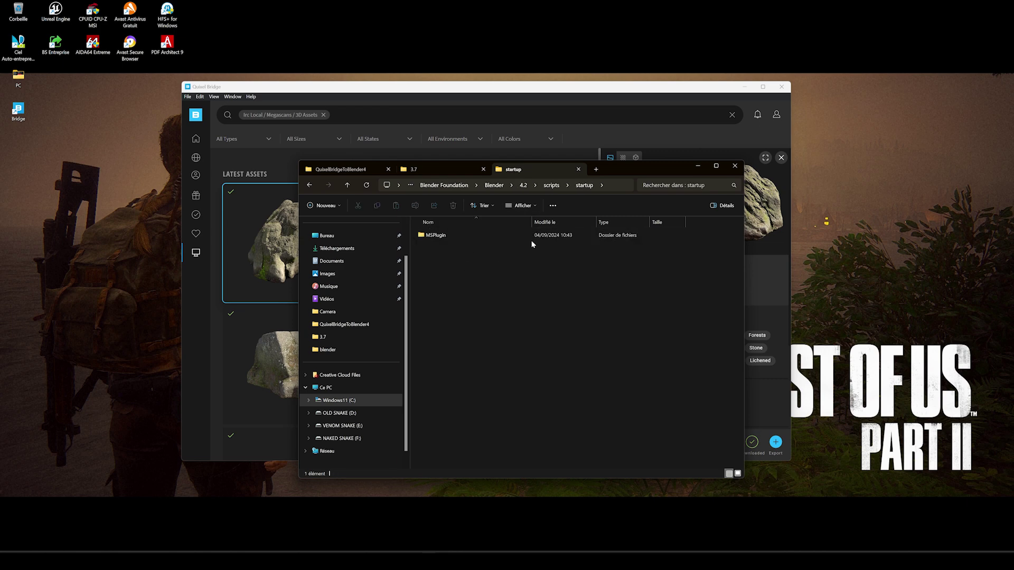
left_click(602, 534)
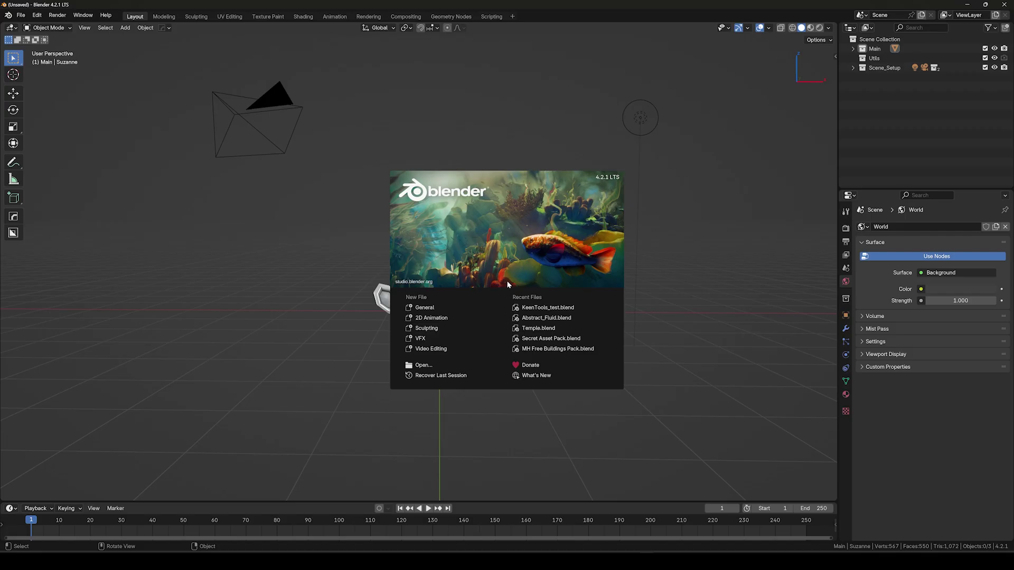
- Dismiss the splash screen and delete every object in the default scene
left_click(671, 337)
key("a")
key("x")
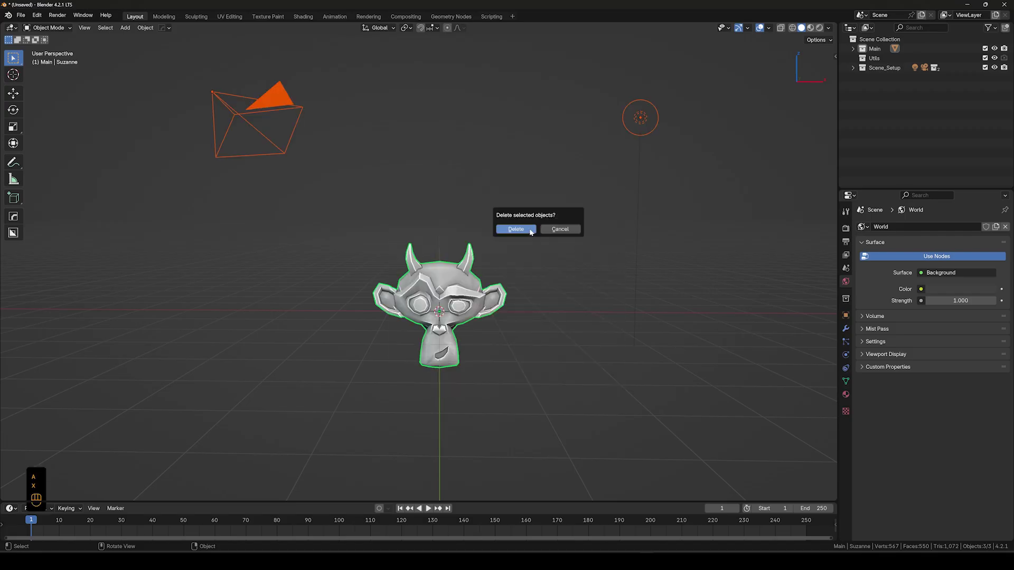
left_click(531, 231)
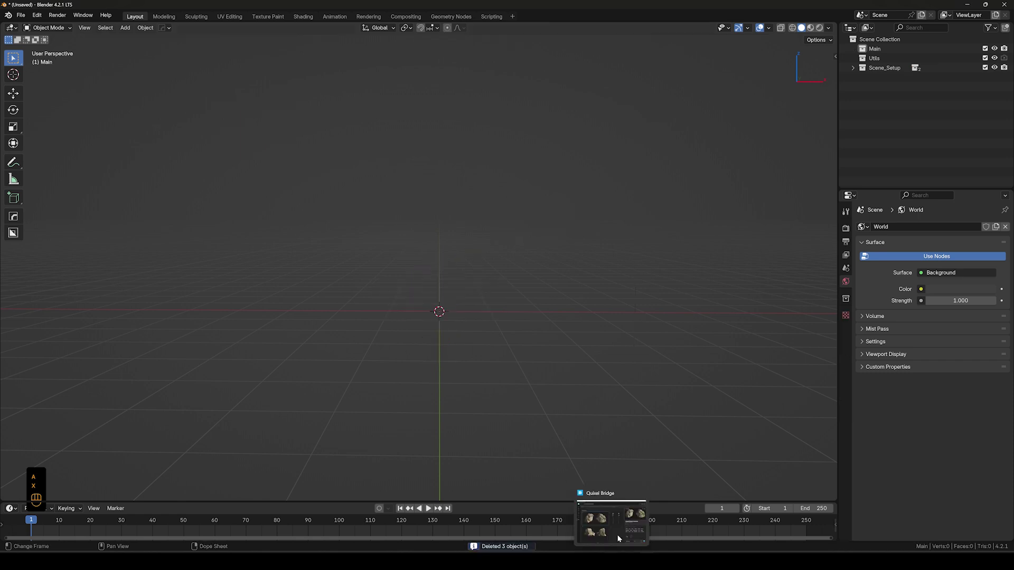
- Export the Japanese Mossy Boulder assets from Quixel Bridge into Blender
key("alt+Tab")
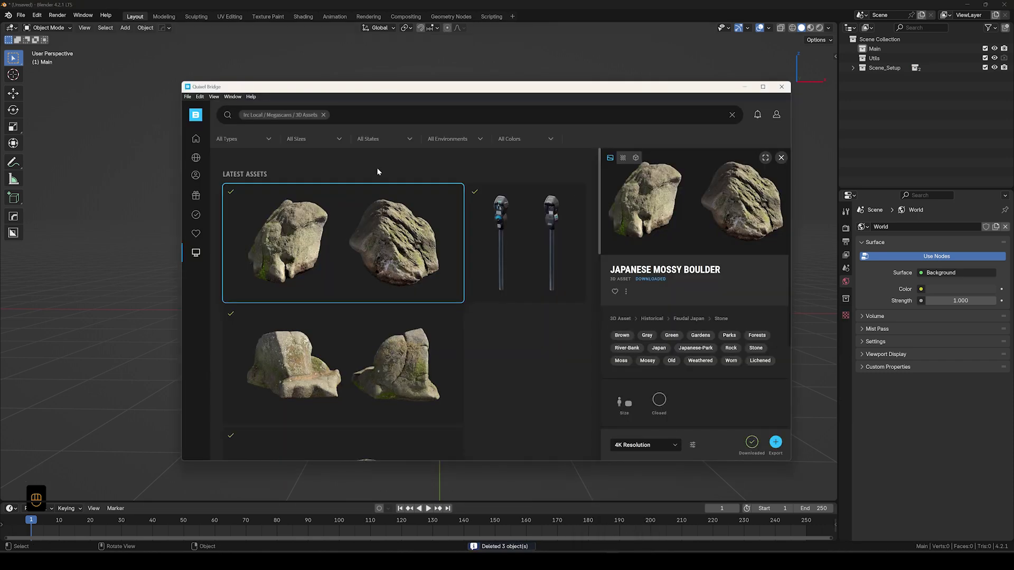
left_click(776, 443)
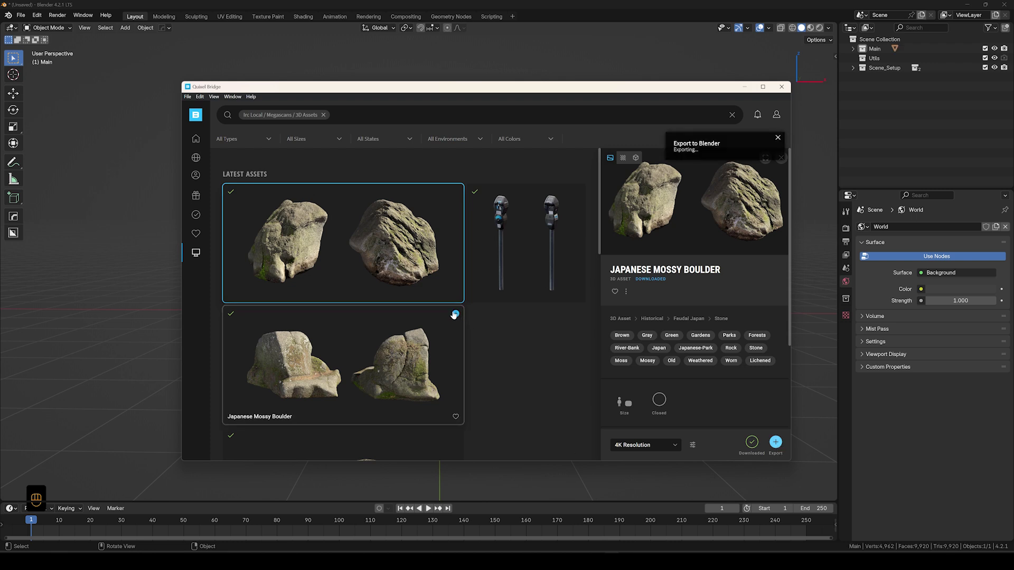
left_click(455, 314)
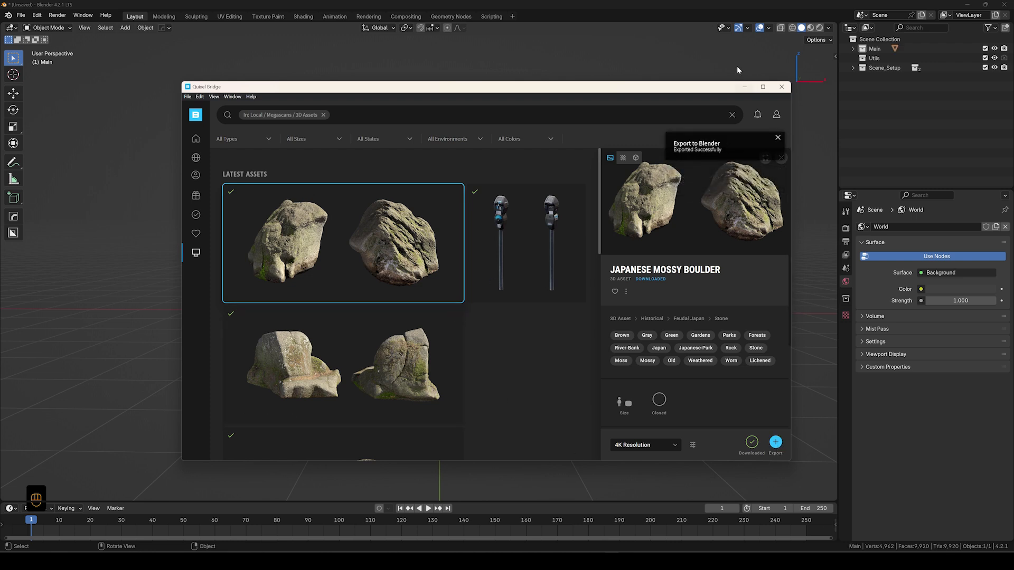
left_click(660, 4)
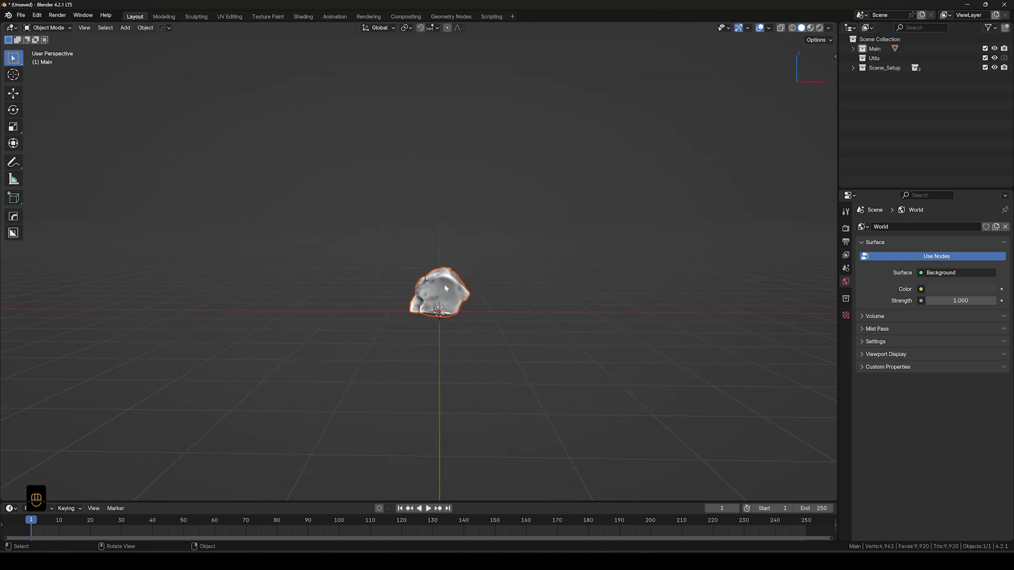
- Preview the imported boulder in material preview mode and select it
scroll(446, 287, "up", 5)
left_click(538, 225)
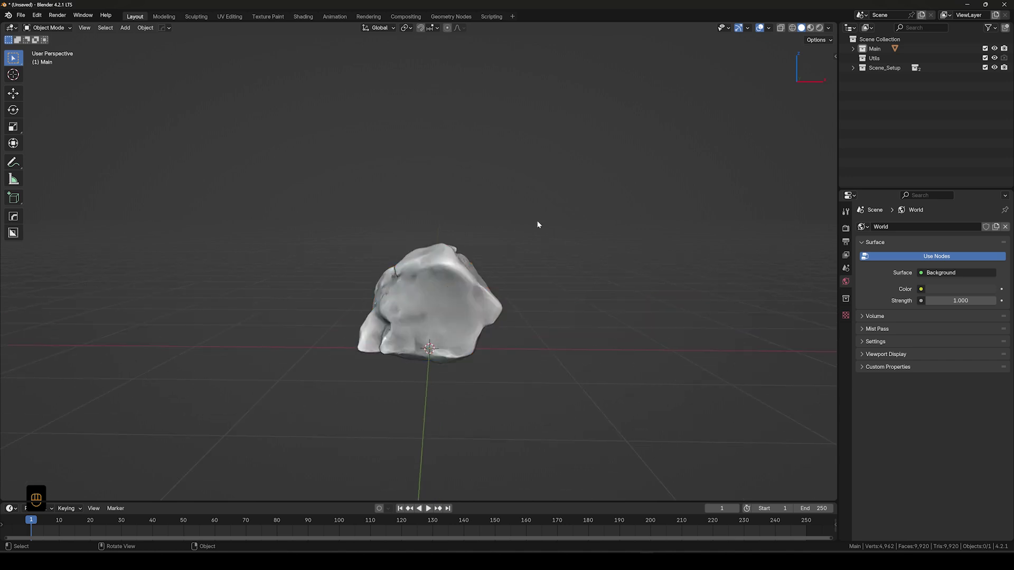
left_click(810, 28)
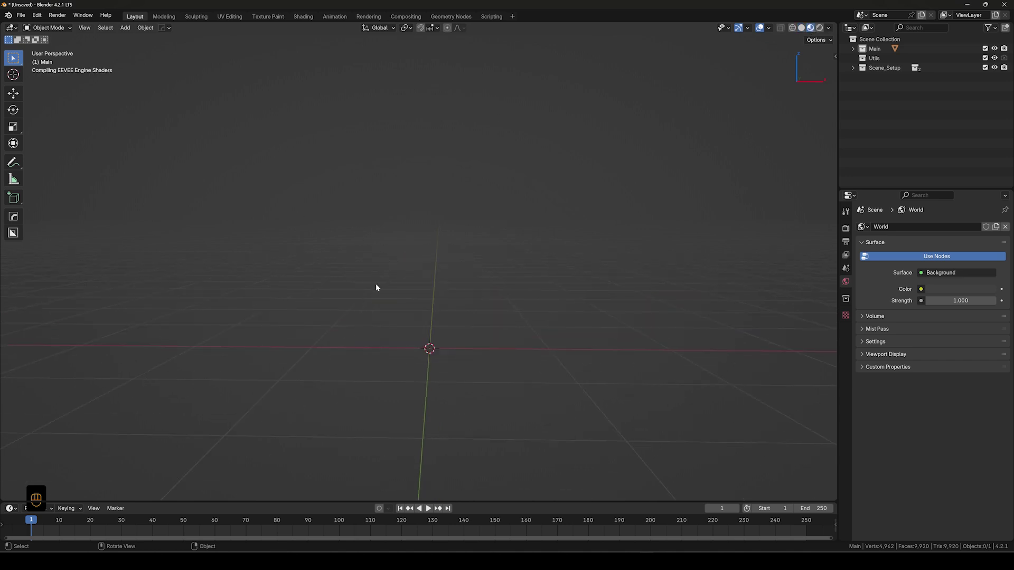
middle_click_drag(356, 346, 375, 319)
left_click(375, 319)
middle_click_drag(571, 319, 436, 486)
- Enlarge the lower area, turn it into a Shader Editor, and frame the boulder's node tree
left_click_drag(445, 501, 515, 265)
left_click(11, 273)
left_click(44, 361)
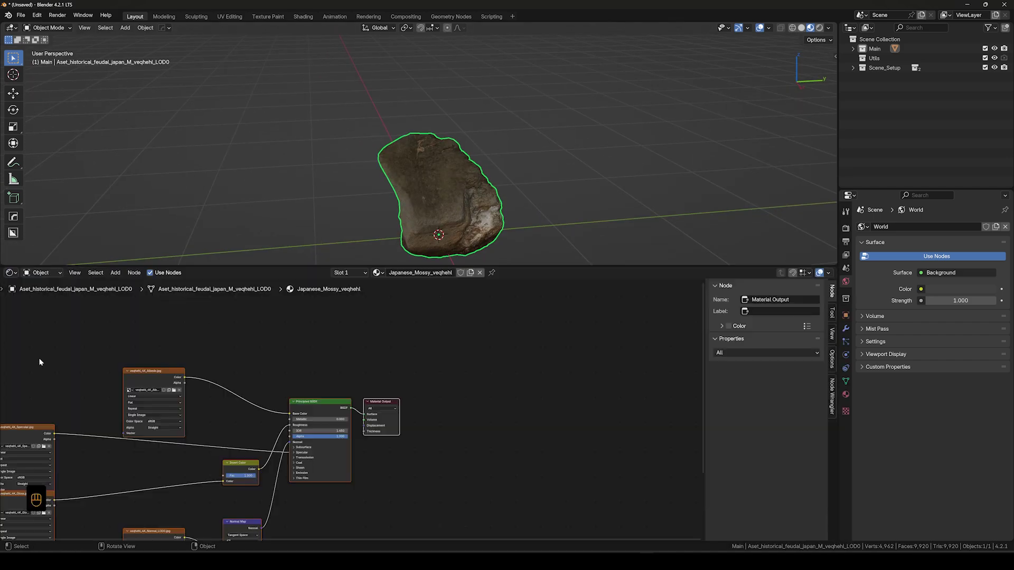
key("Home")
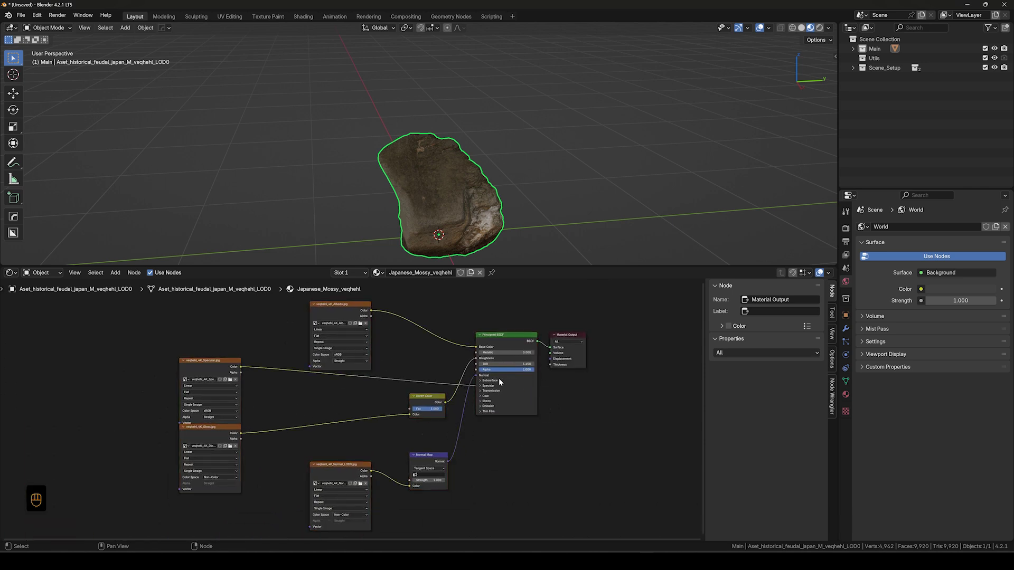
scroll(430, 211, "down", 4)
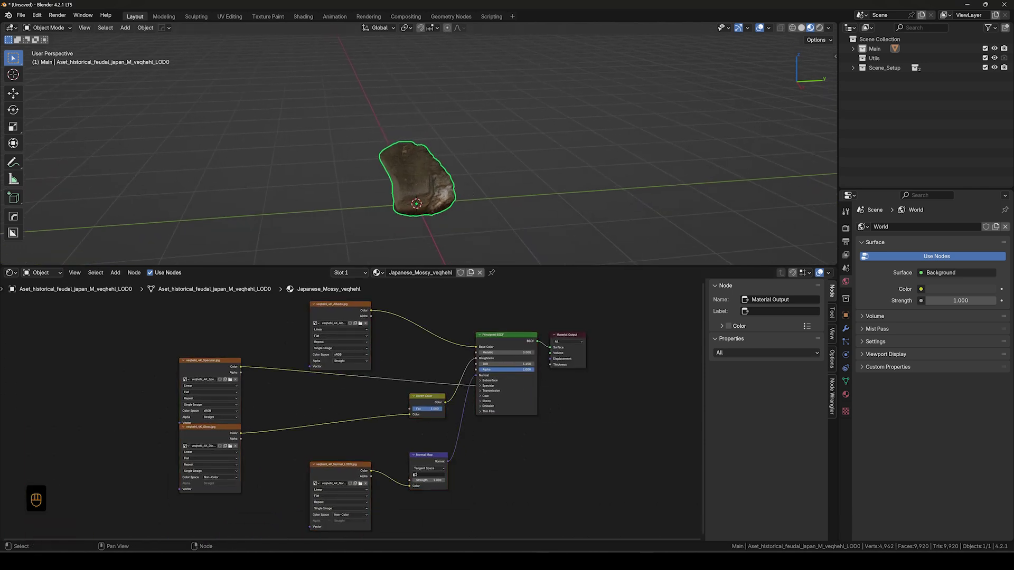
- Export the Parking Meter asset from Quixel Bridge to Blender
key("alt+Tab")
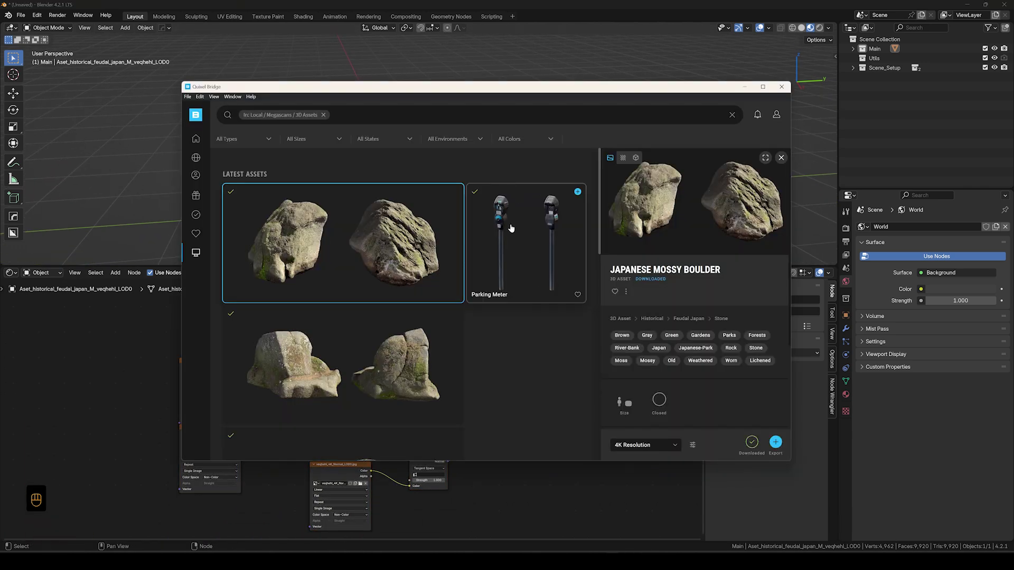
left_click(509, 249)
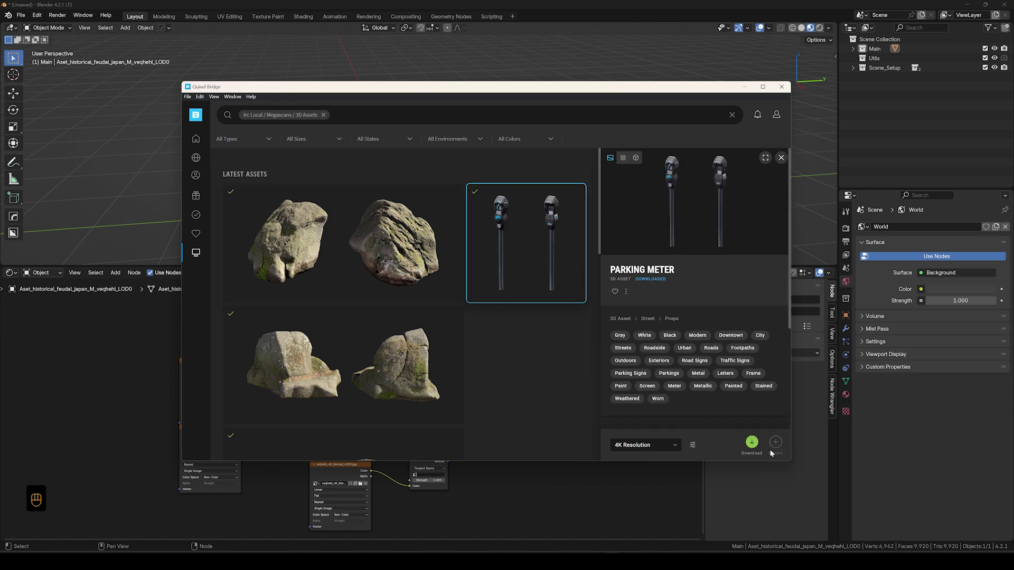
mouse_move(538, 215)
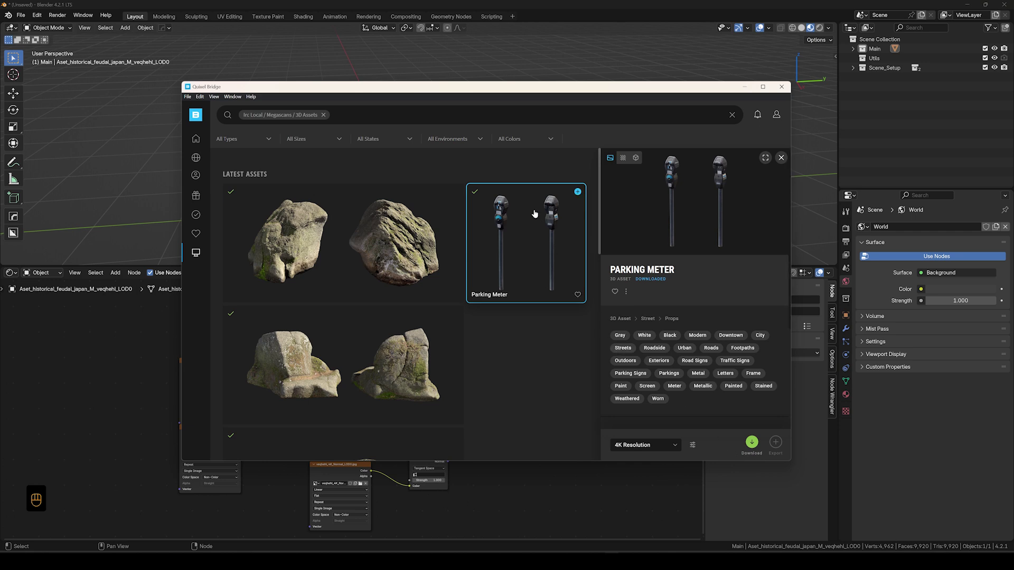
left_click(577, 193)
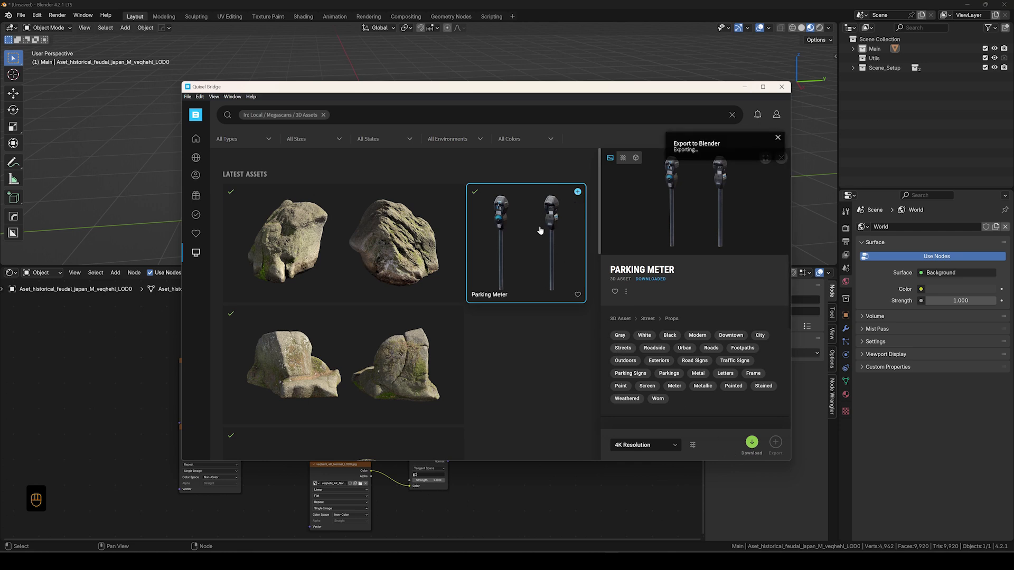
- Move the imported parking meter along X to stand right of the boulder, then deselect it
left_click(962, 111)
middle_click_drag(415, 167, 500, 184)
key("g")
key("x")
left_click(658, 196)
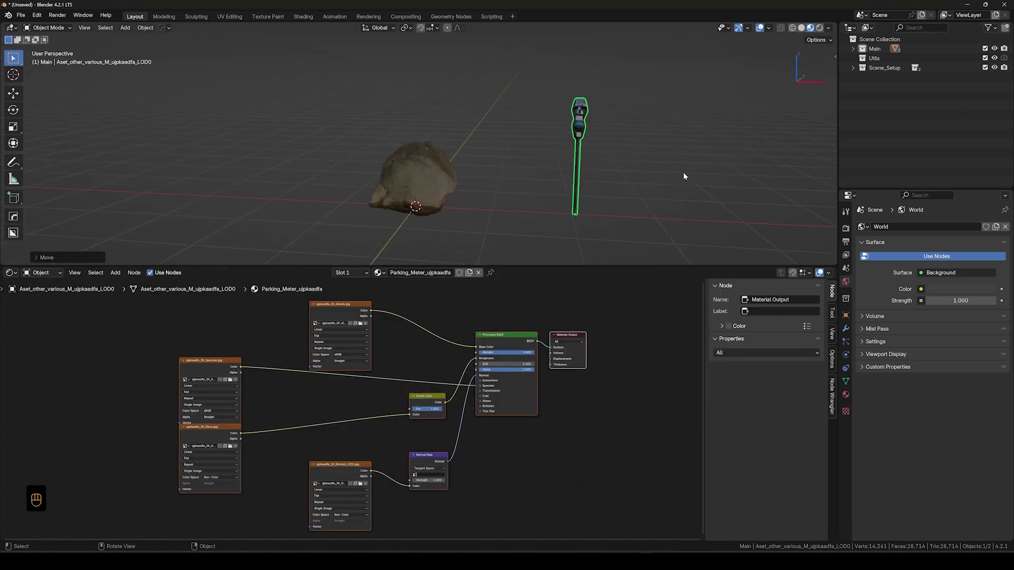
left_click(611, 244)
- Inspect the Principled BSDF's Specular settings in the Parking_Meter_ujpkaadfa material
scroll(485, 375, "up", 2)
left_click(485, 373)
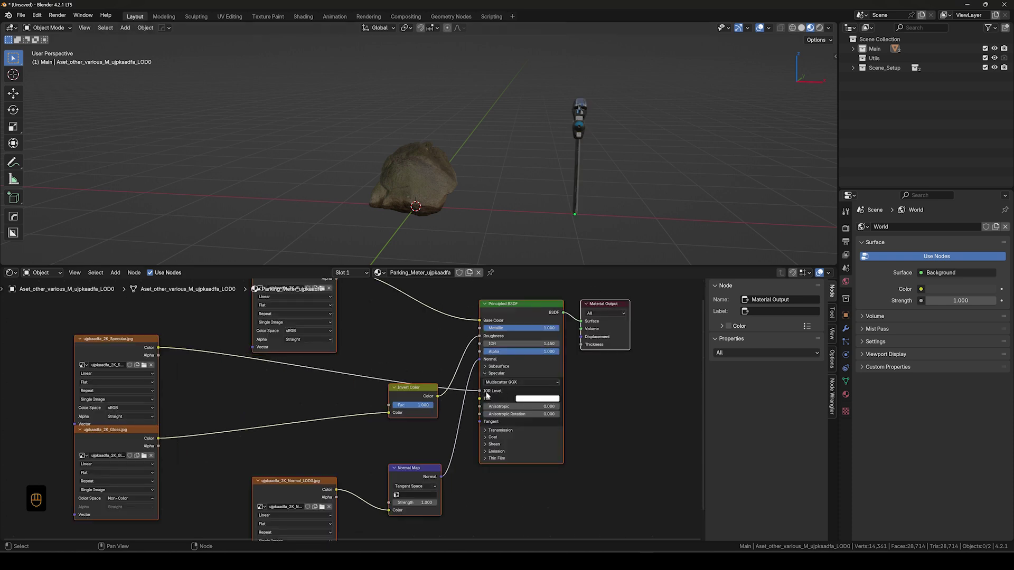
left_click(485, 374)
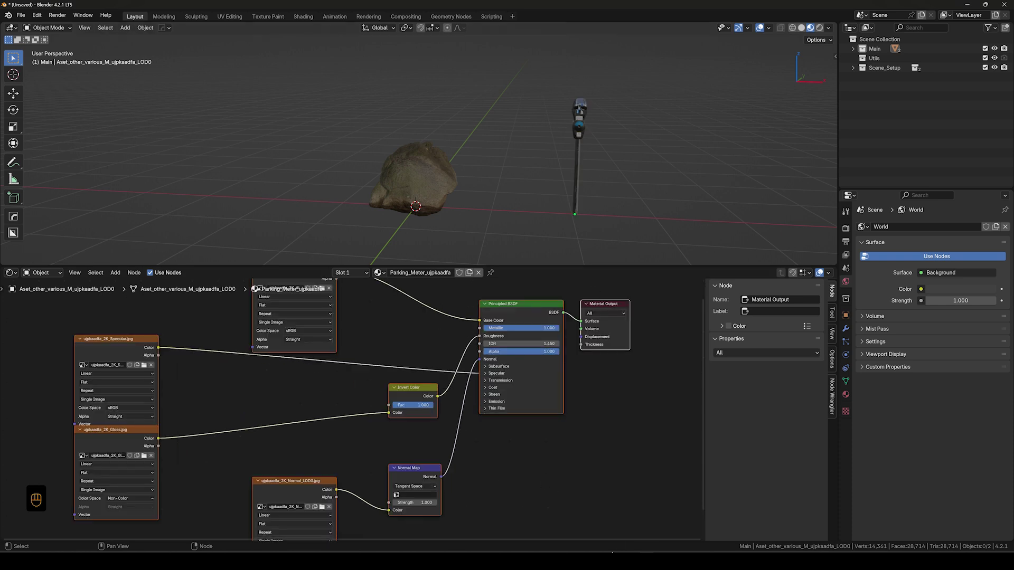
- Export the Rosemary atlas from Quixel Bridge's local Atlases to Blender
key("alt+Tab")
mouse_move(197, 257)
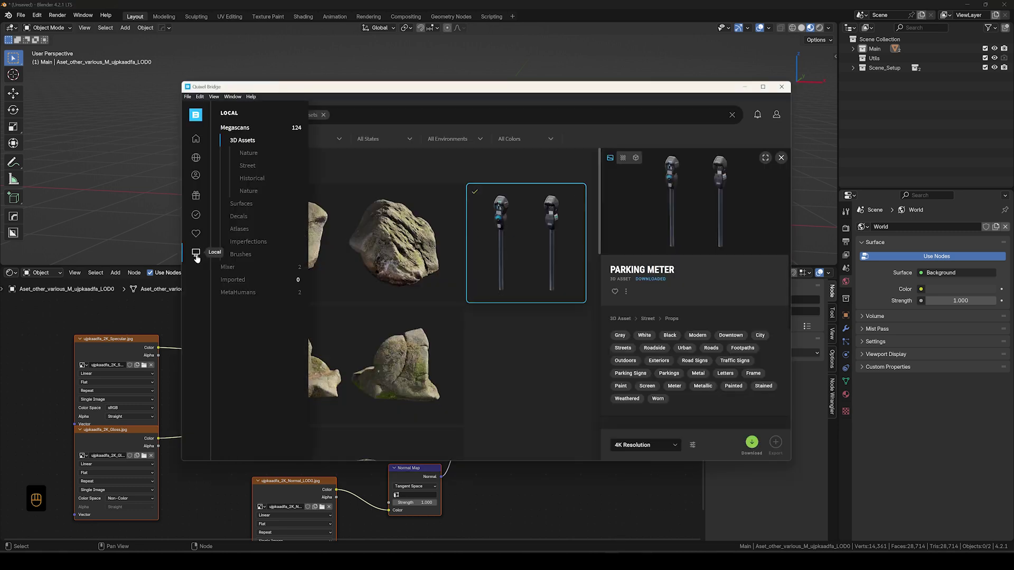
left_click(243, 231)
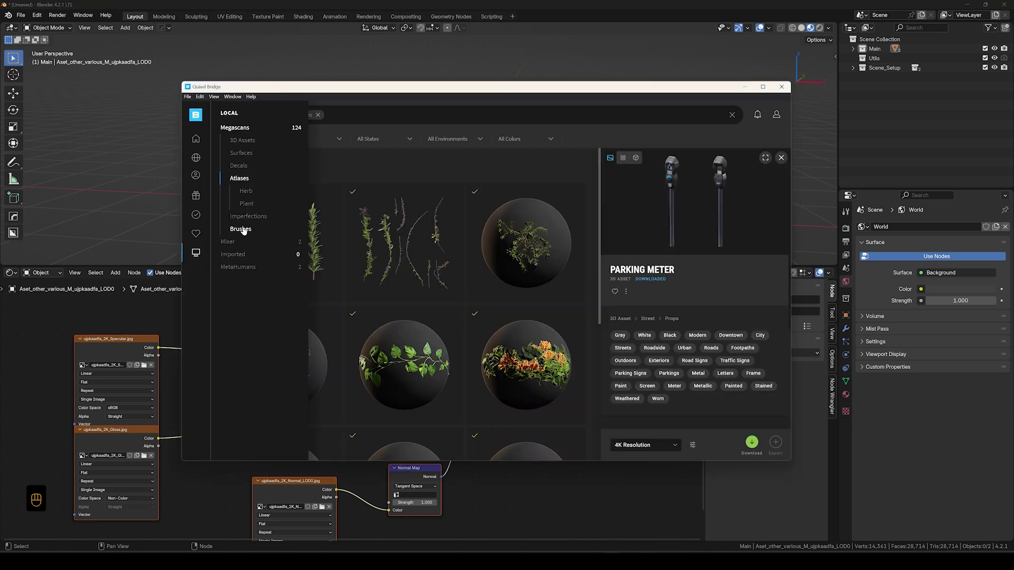
left_click(253, 227)
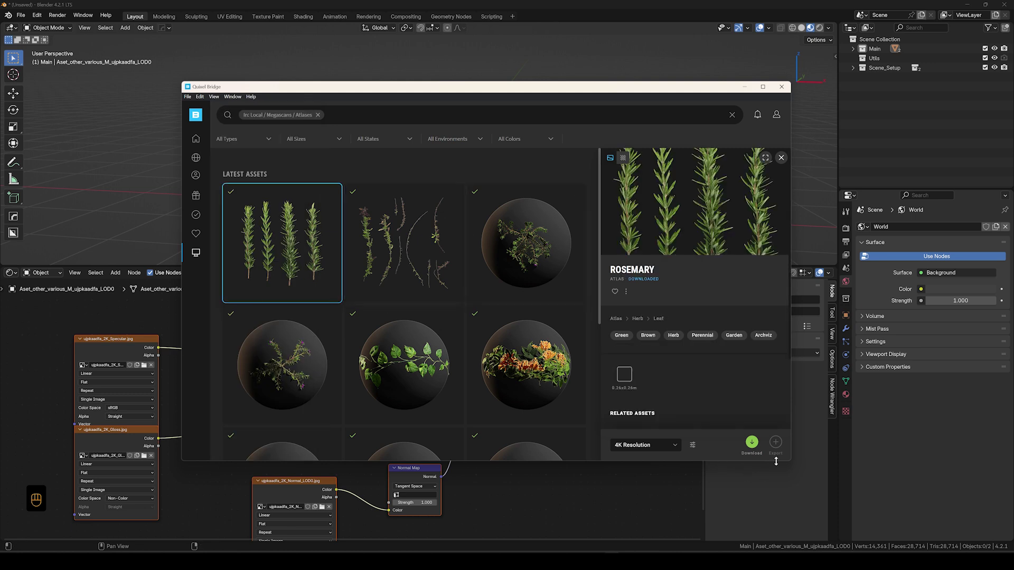
mouse_move(292, 210)
left_click(333, 192)
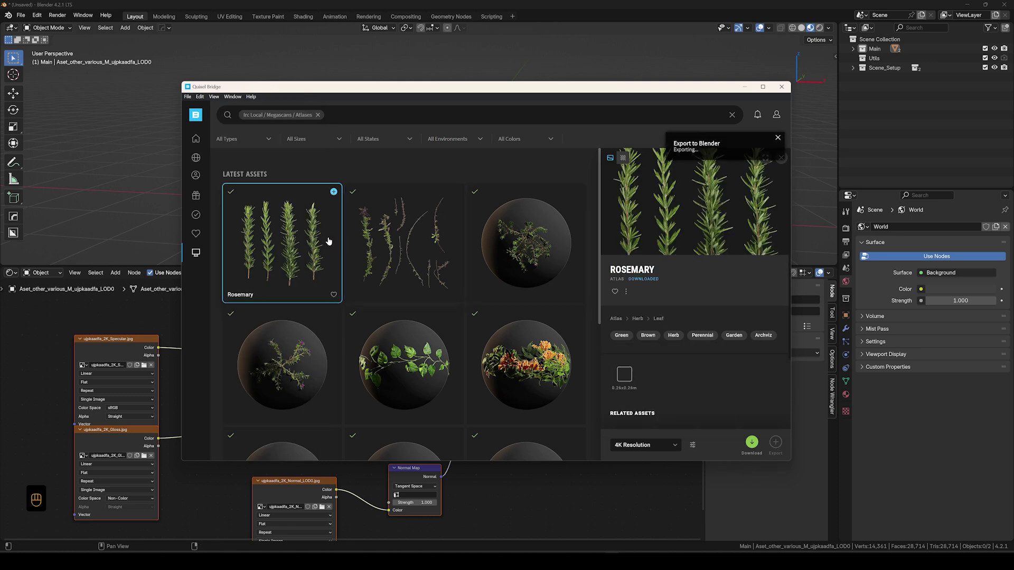
left_click(897, 98)
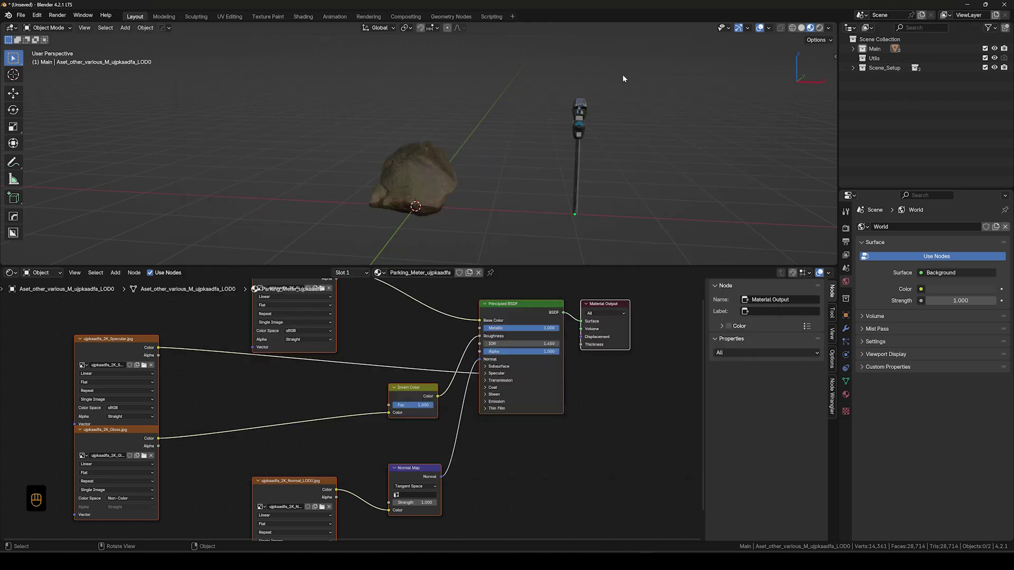
- Add a plane mesh and place it right of the parking meter
middle_click_drag(444, 186, 530, 204)
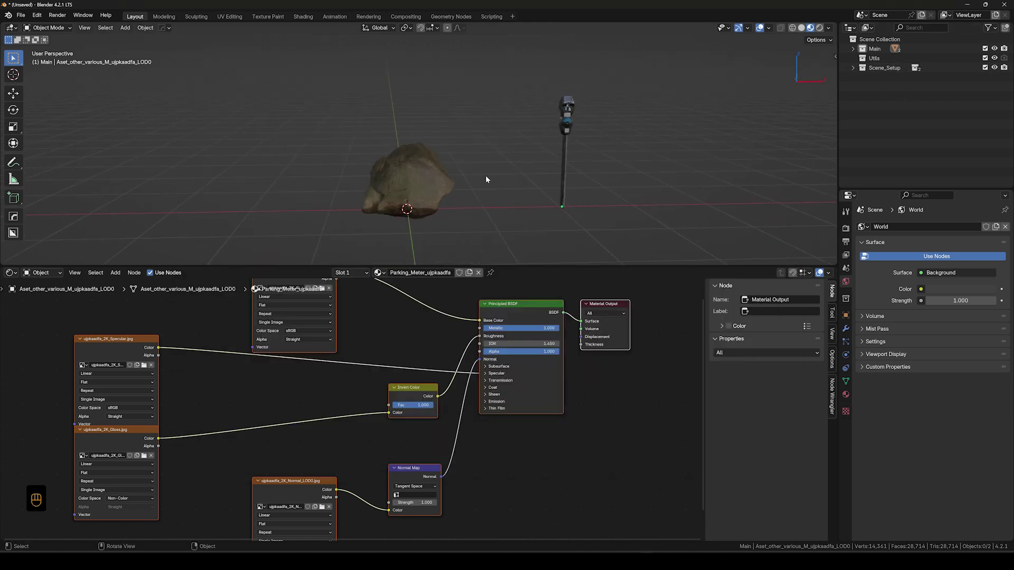
middle_click_drag(484, 181, 465, 175)
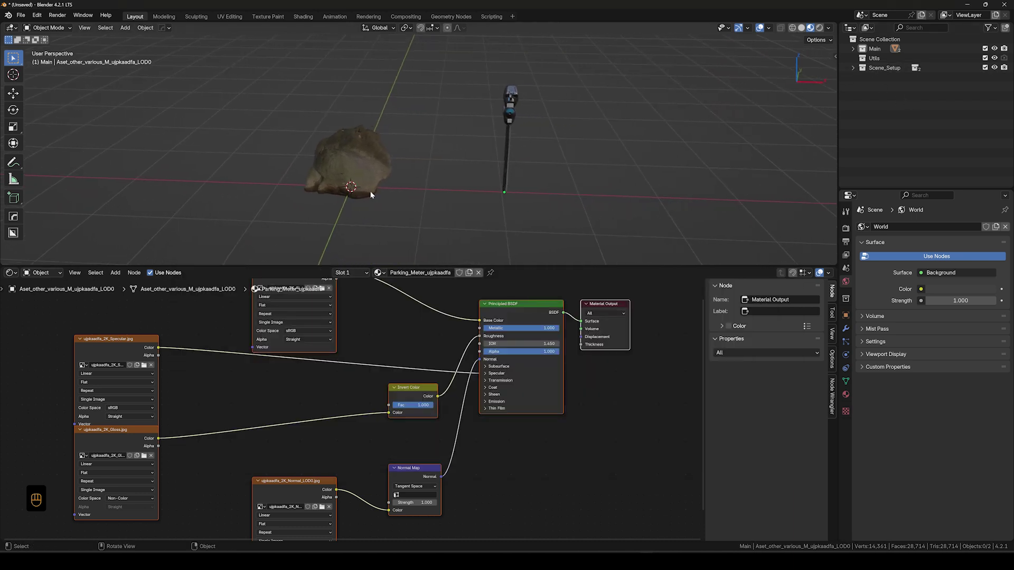
left_click(378, 273)
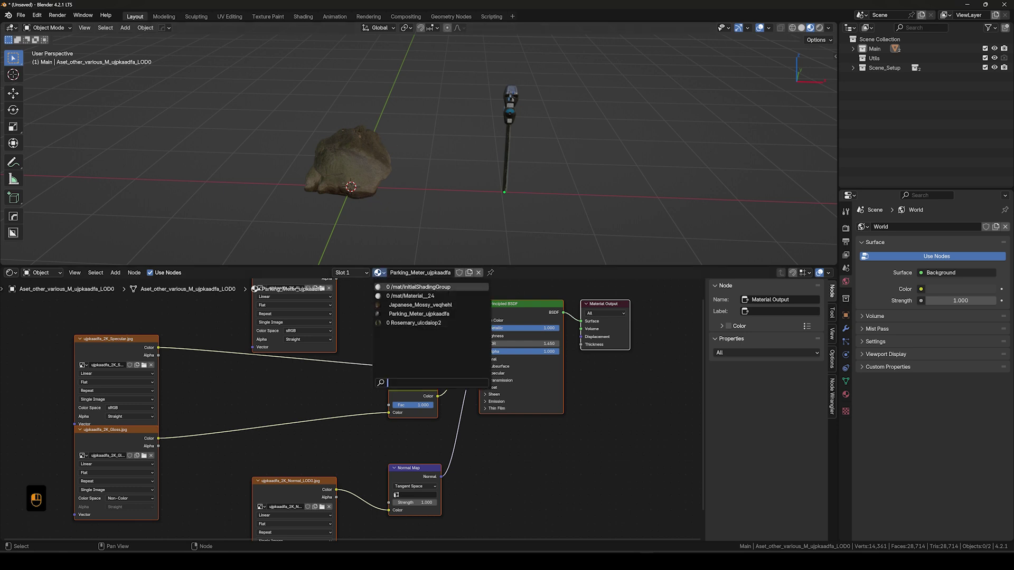
key("shift+a")
mouse_move(382, 181)
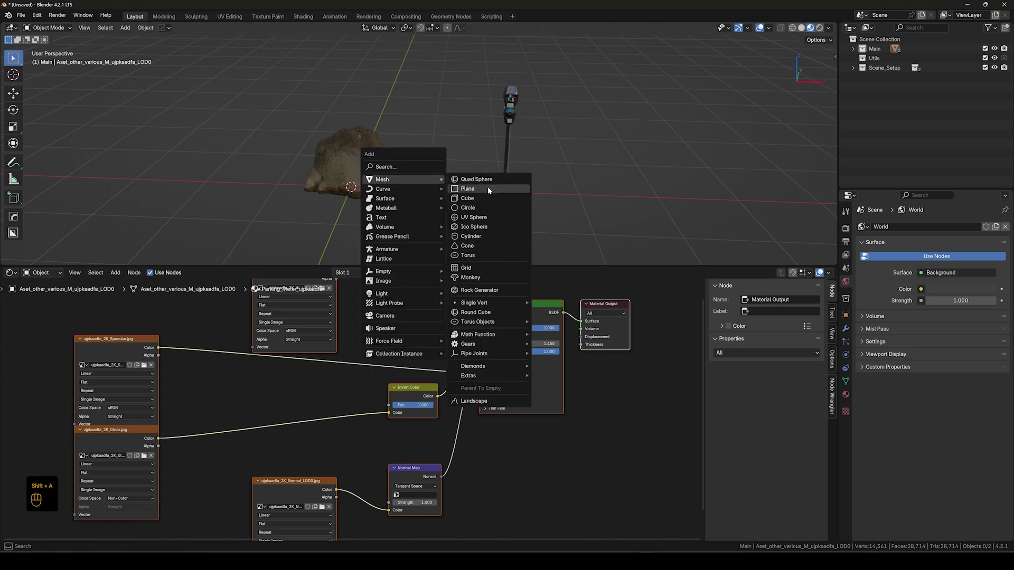
left_click(476, 188)
key("g")
left_click(725, 197)
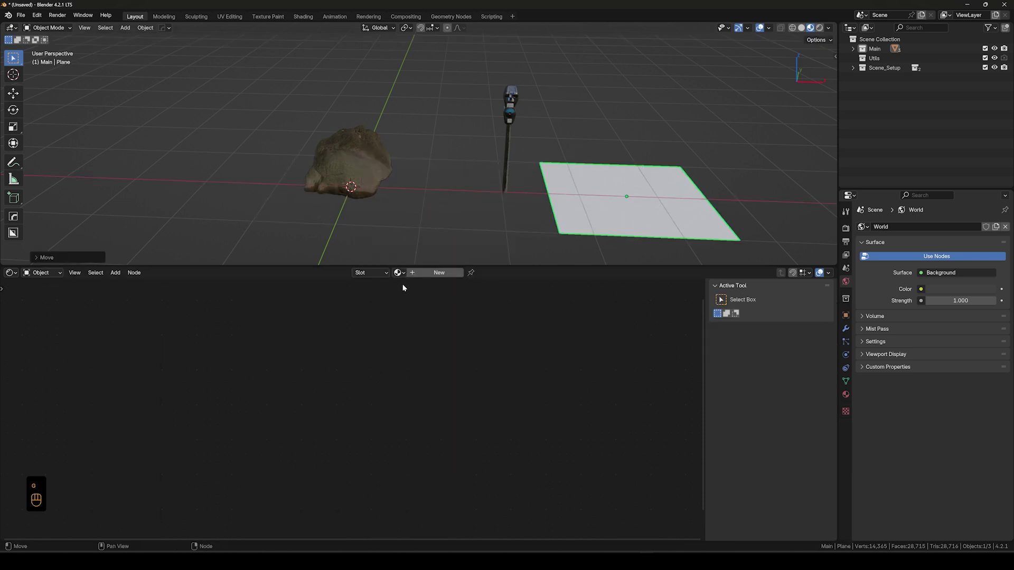
- Assign the Rosemary_ulcdaiop2 material to the new plane
left_click(400, 275)
left_click(417, 324)
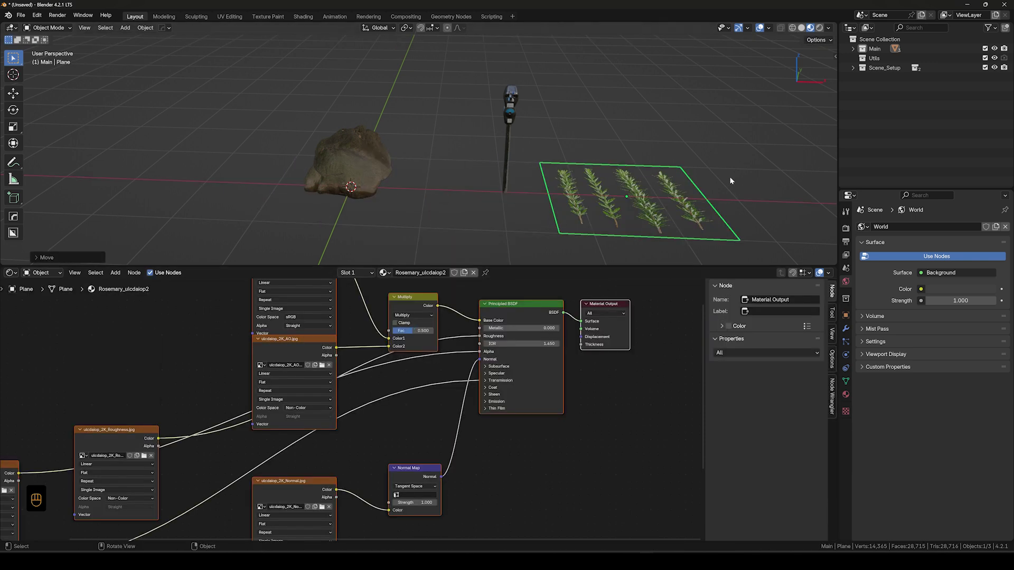
scroll(675, 201, "up", 8)
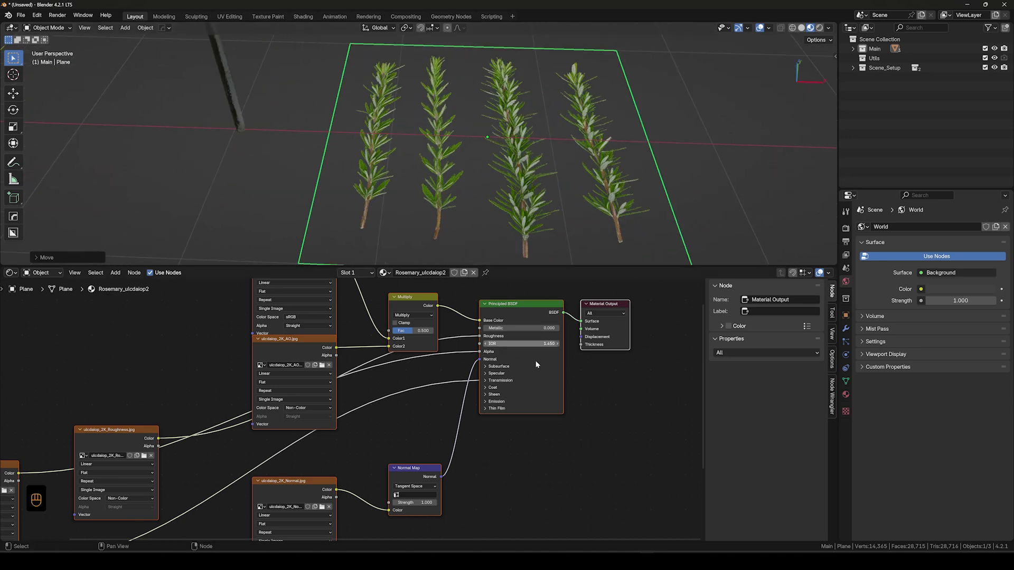
scroll(493, 399, "up", 4)
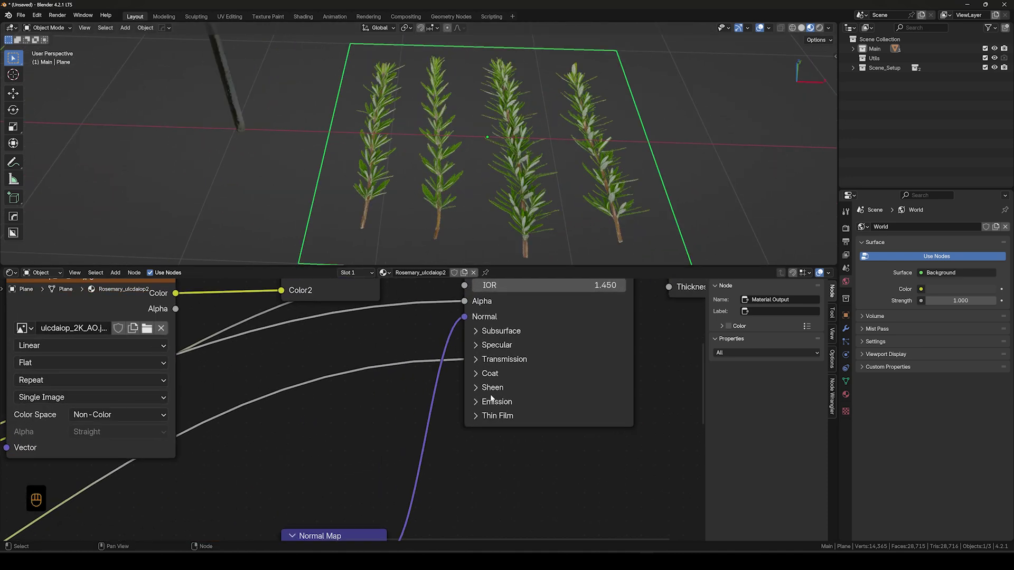
- Check the BSDF Transmission settings and orbit around the rosemary plane
left_click(477, 361)
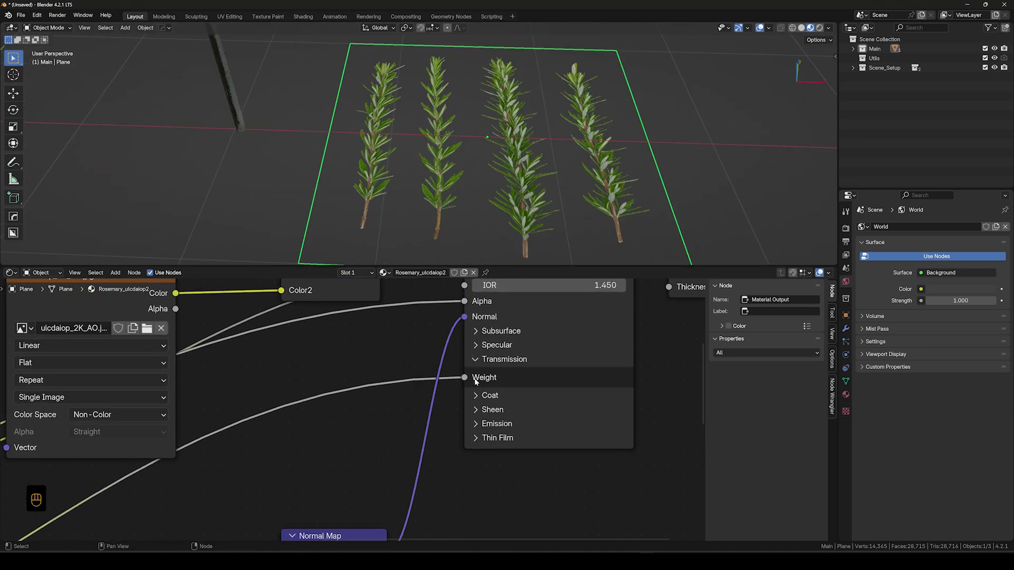
left_click(475, 360)
scroll(528, 163, "down", 5)
middle_click_drag(528, 164, 663, 106)
scroll(698, 360, "down", 3)
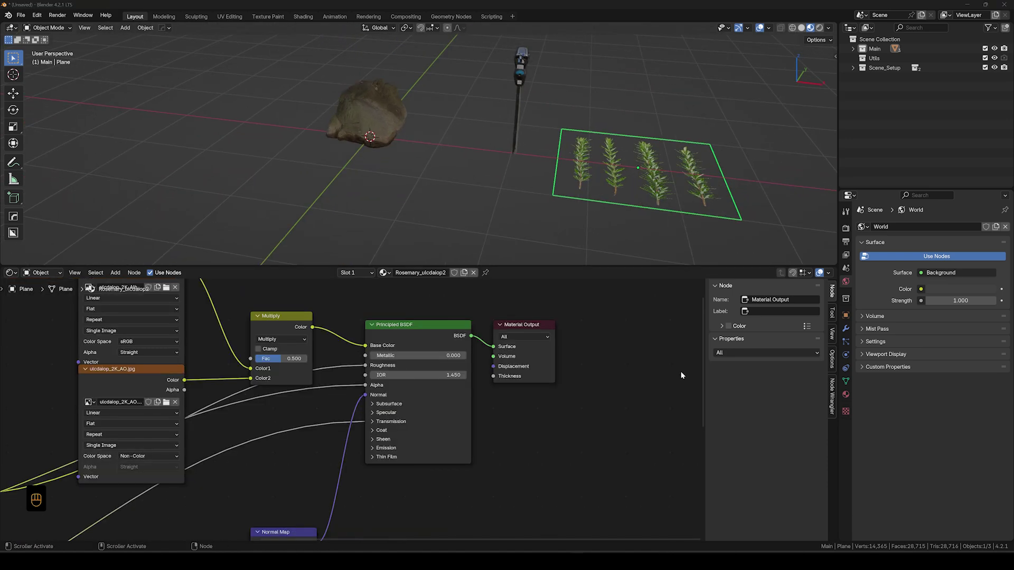
left_click(83, 15)
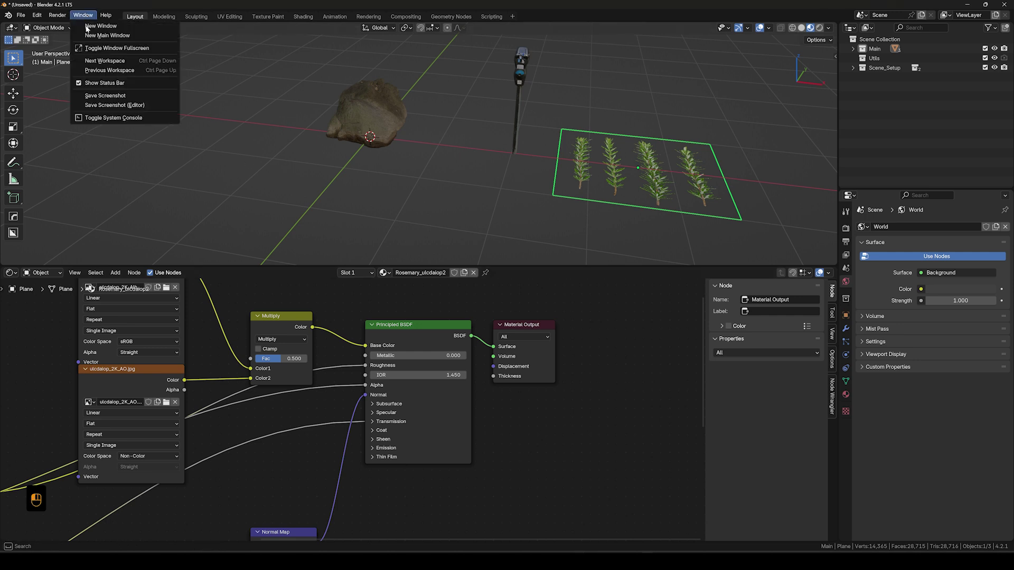
left_click(110, 119)
left_click_drag(519, 100, 472, 114)
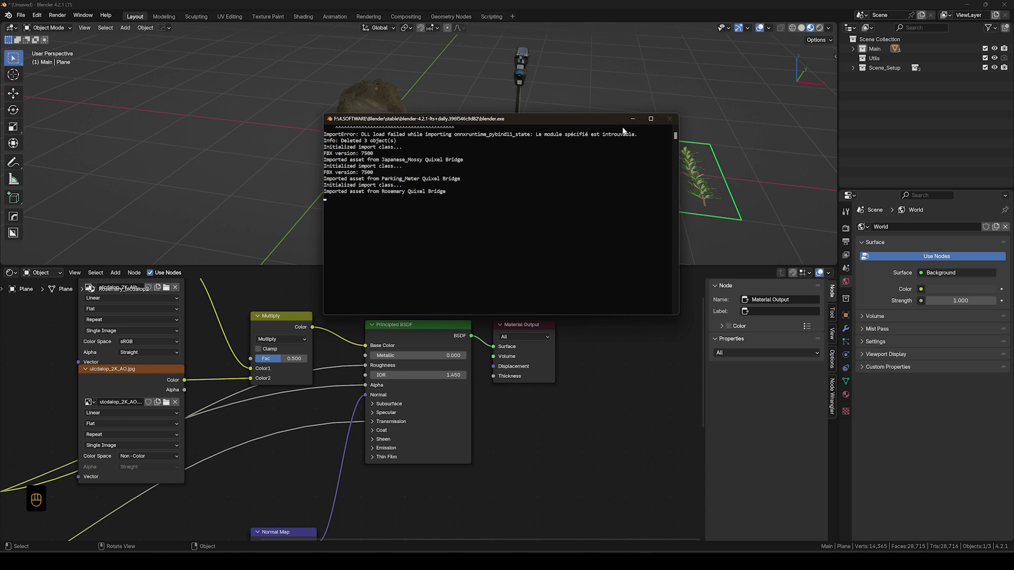
left_click(632, 119)
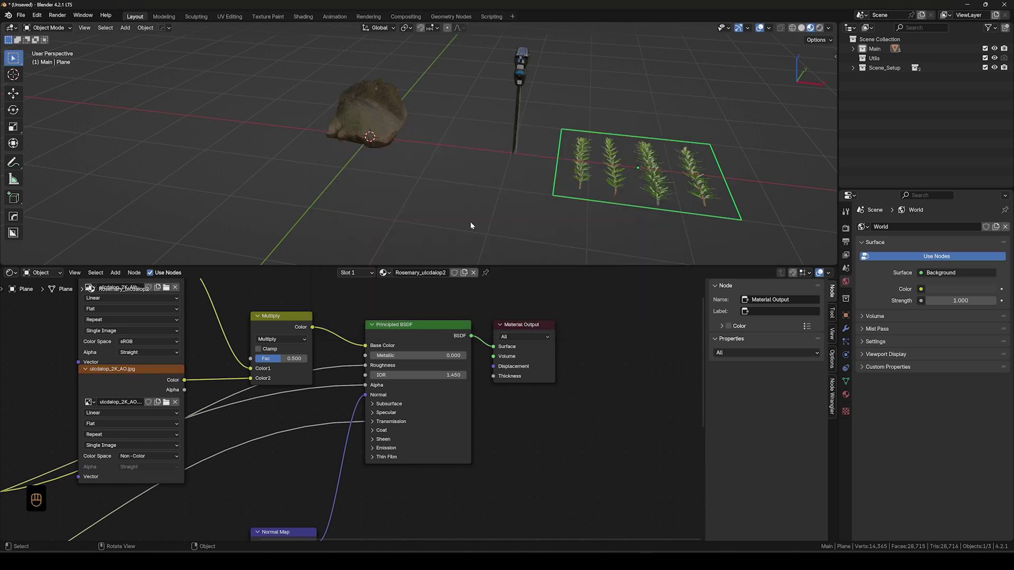